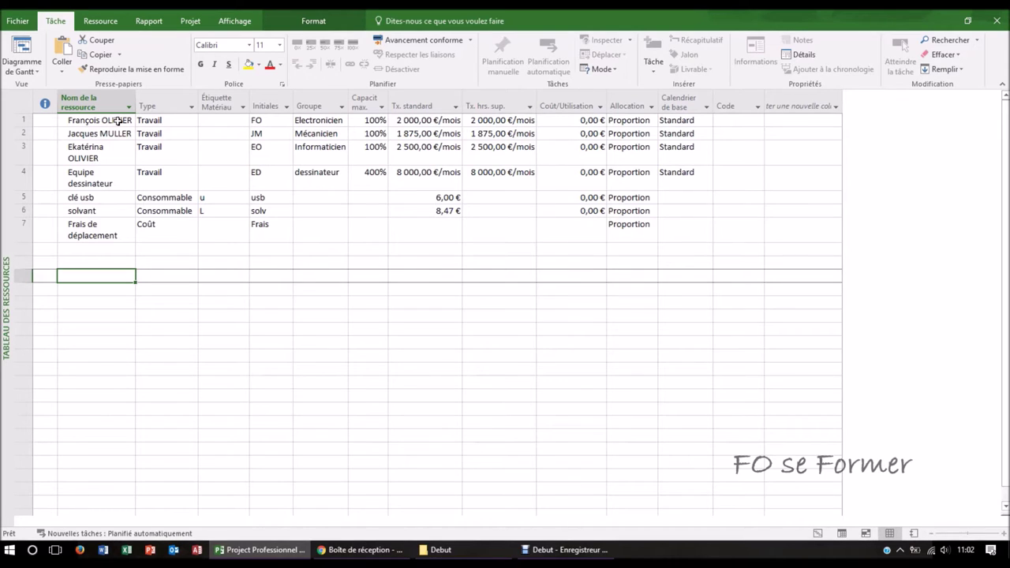
Open the working-time calendar of the Electronicien resource in row 1 and review the available base calendars
click(117, 121)
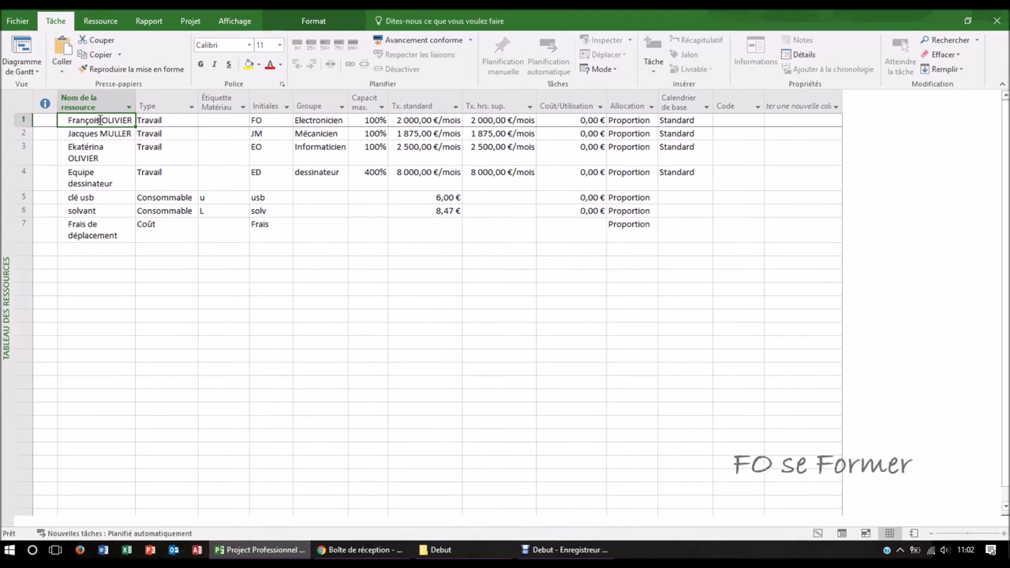
click(98, 31)
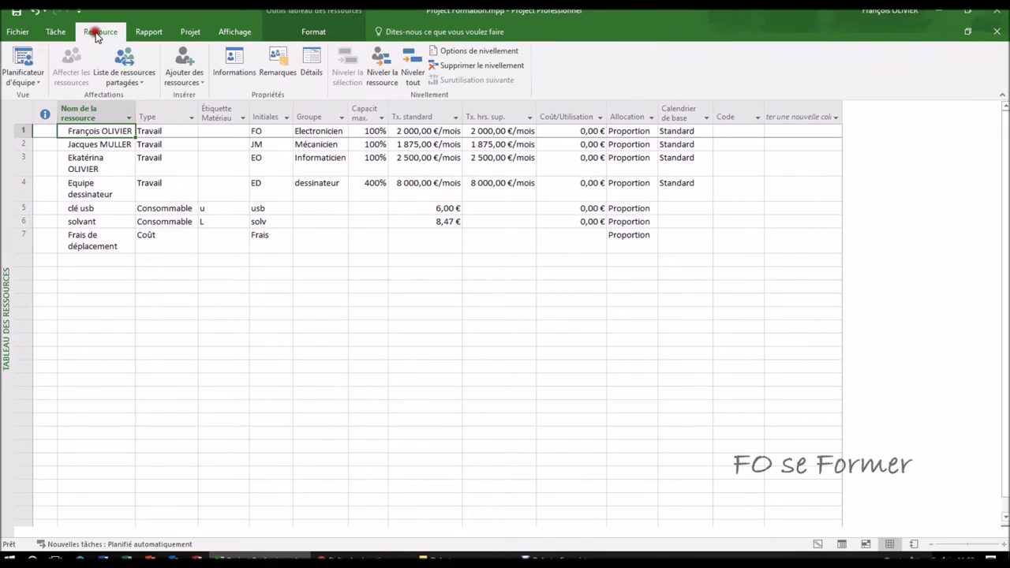
click(231, 74)
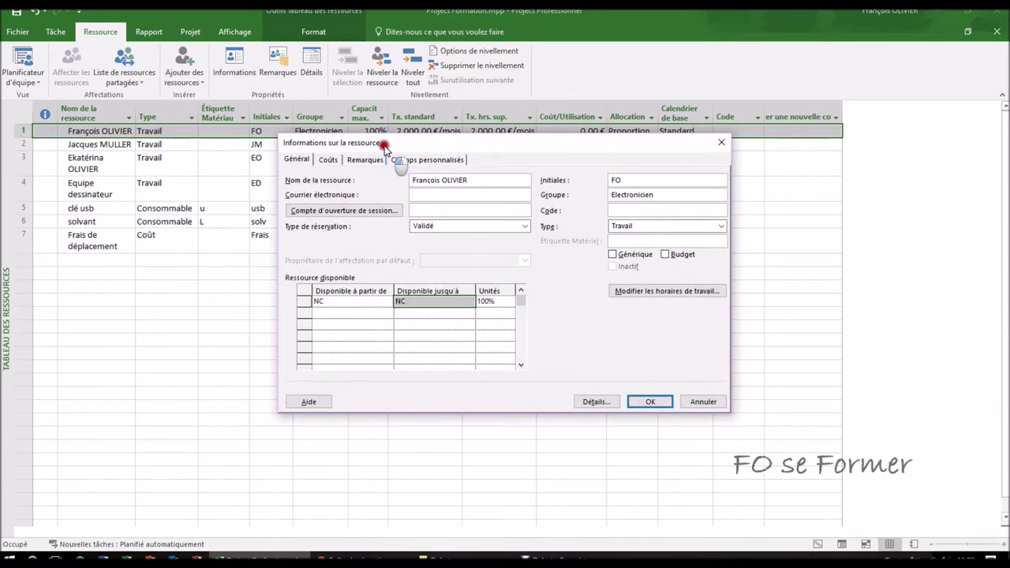
drag(381, 153, 376, 162)
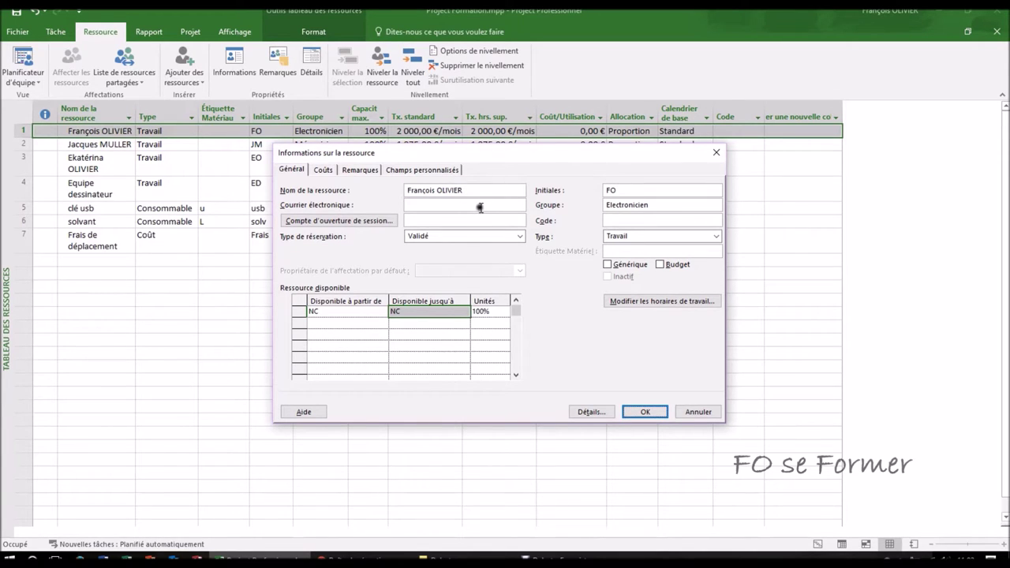
click(667, 303)
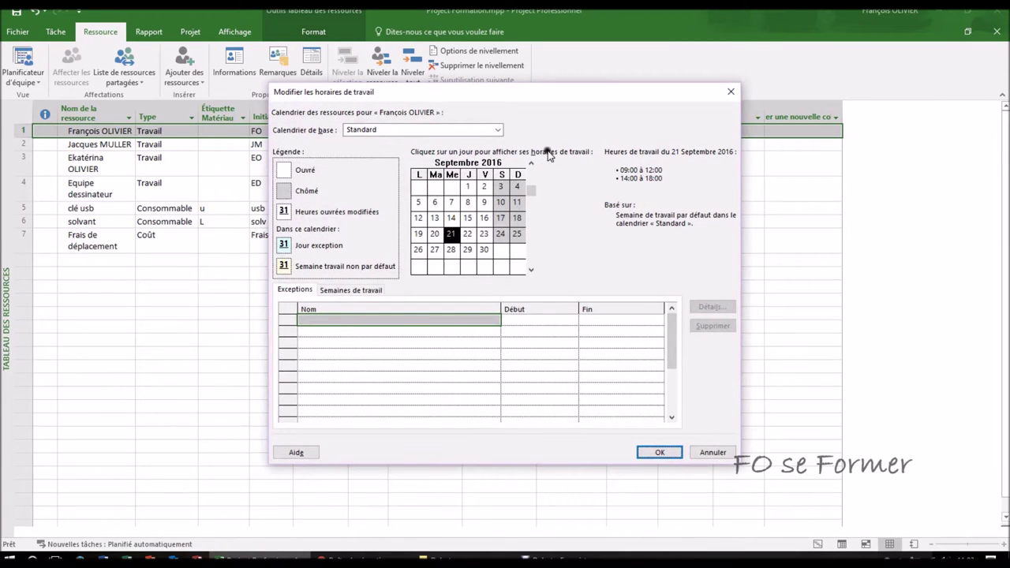
drag(558, 97, 560, 117)
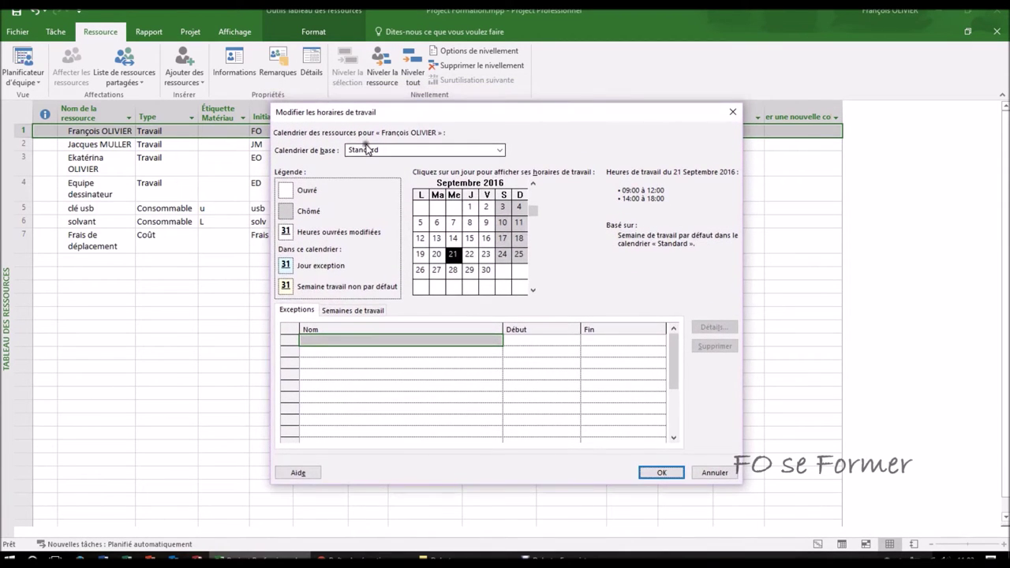
click(498, 151)
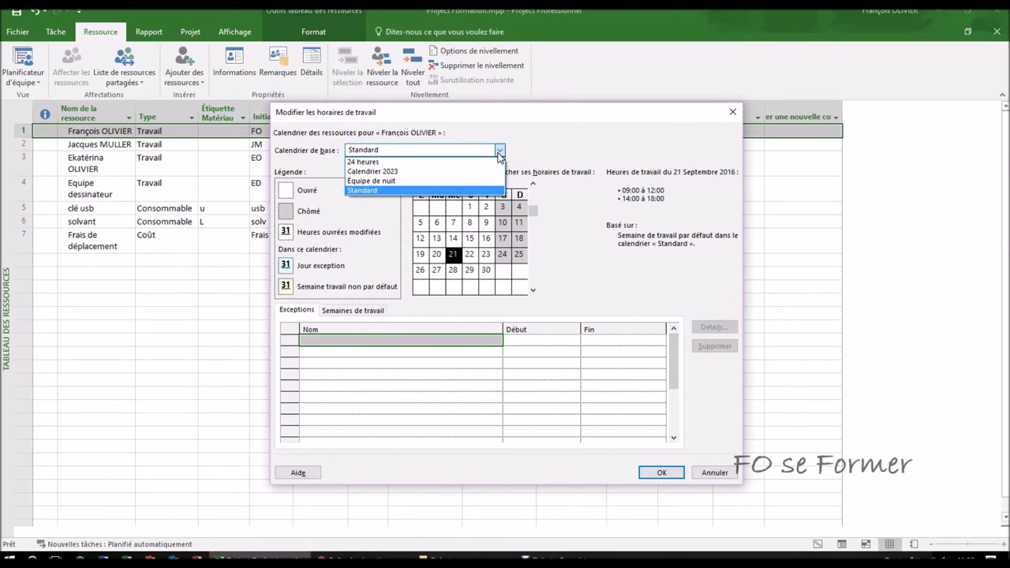
click(499, 151)
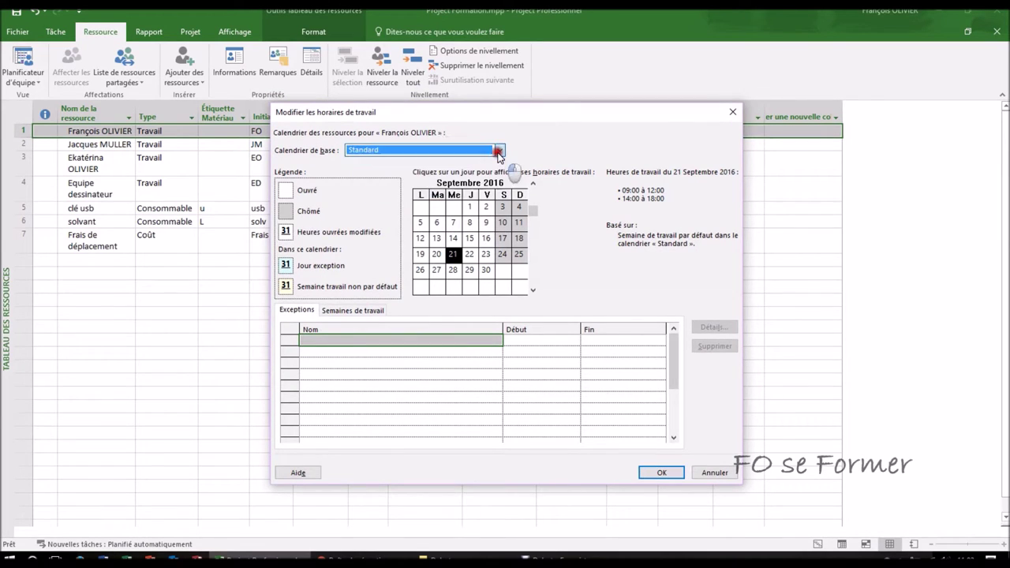
Add a one-day exception named RTT on 05/10/2016 to the Electronicien resource's calendar and save the resource's information
click(534, 244)
click(453, 223)
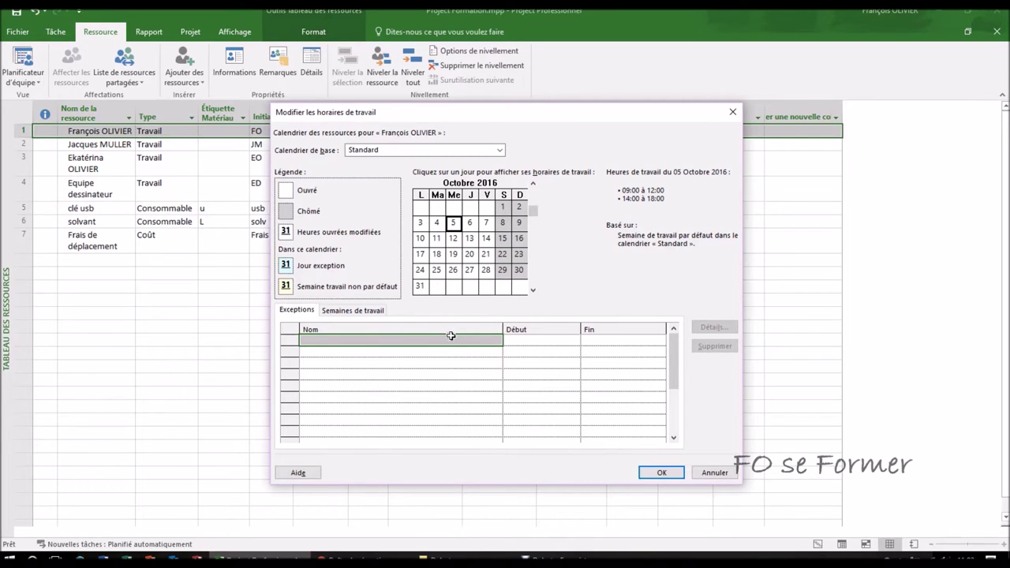
click(334, 339)
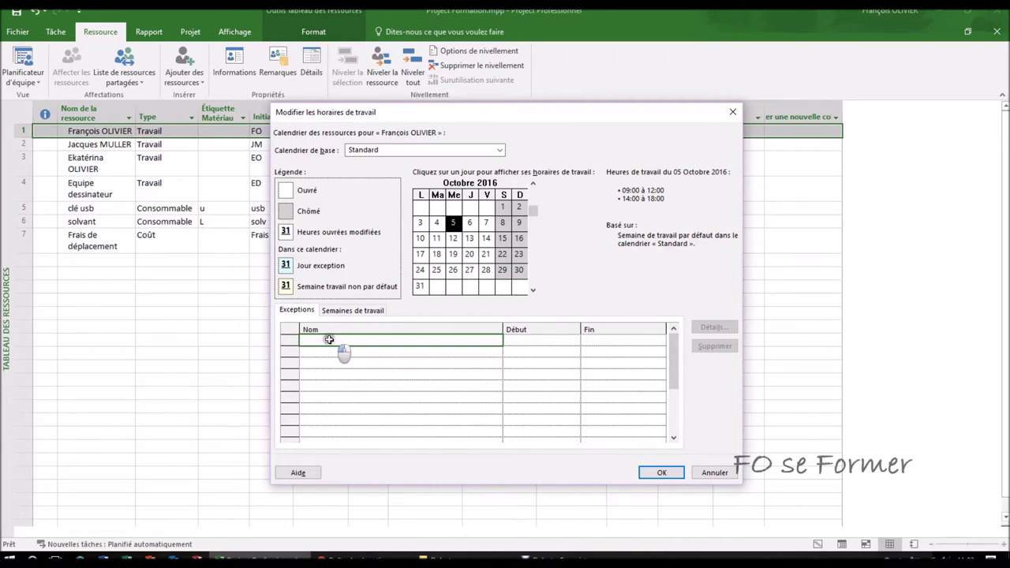
text(RTT)
key(Return)
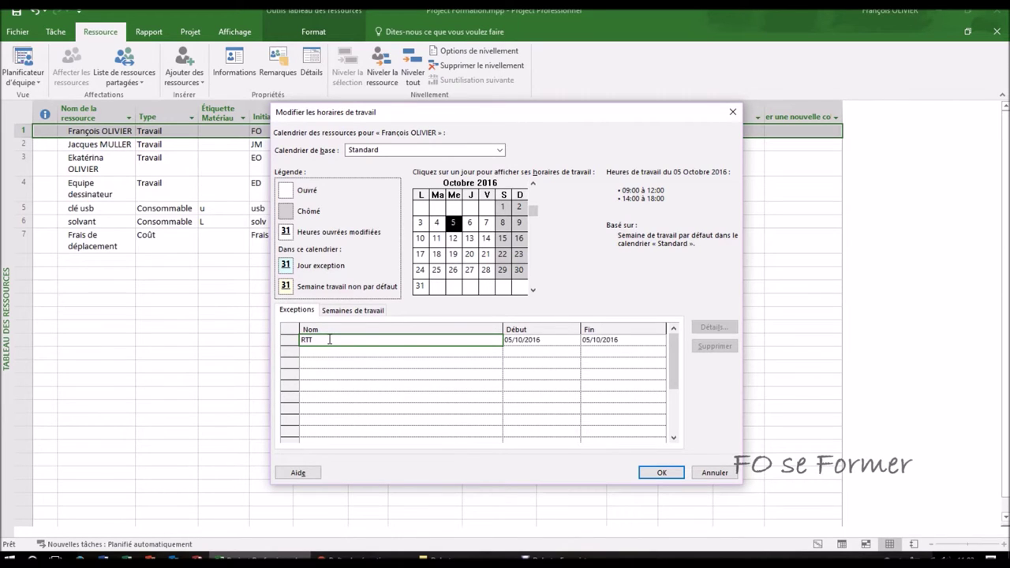
click(548, 344)
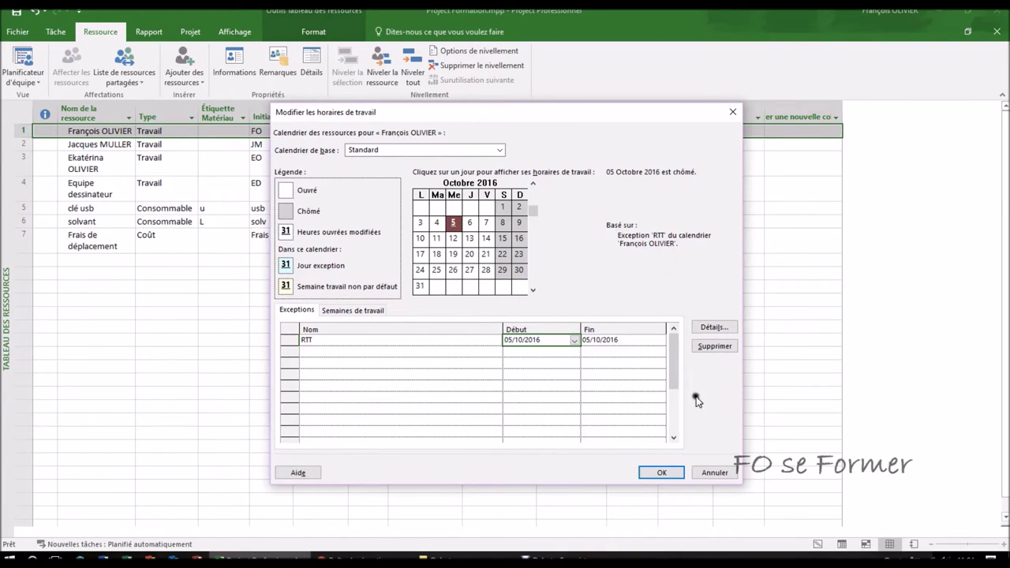
click(666, 473)
click(665, 473)
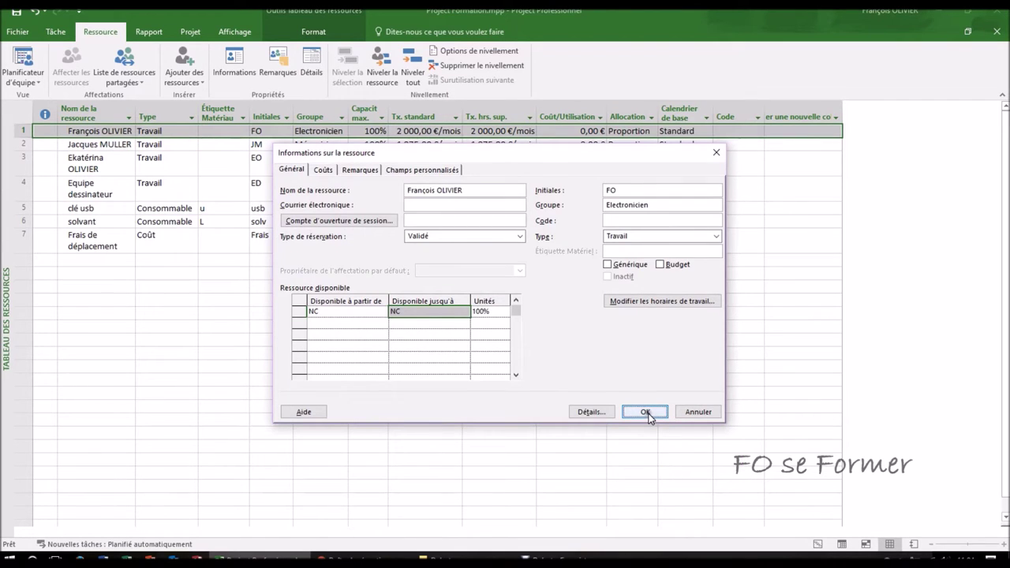
click(646, 412)
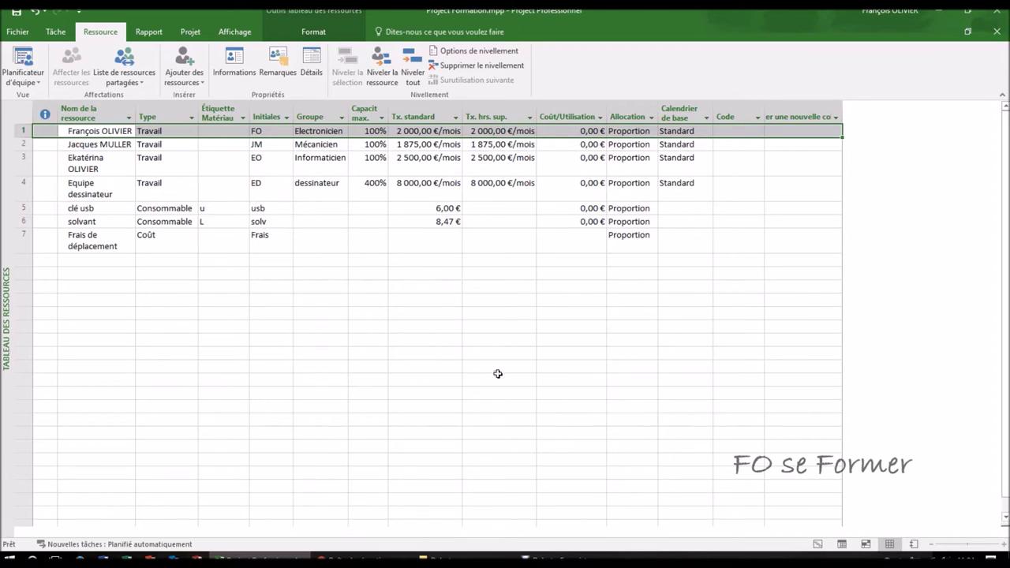
Open the working-time calendar of the Mécanicien resource in row 2
click(117, 146)
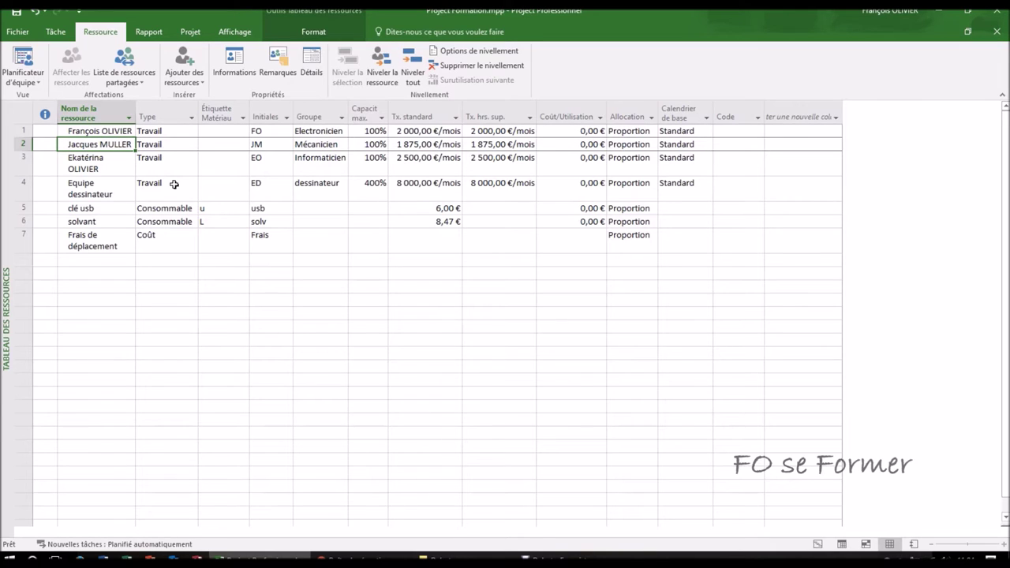
double_click(110, 144)
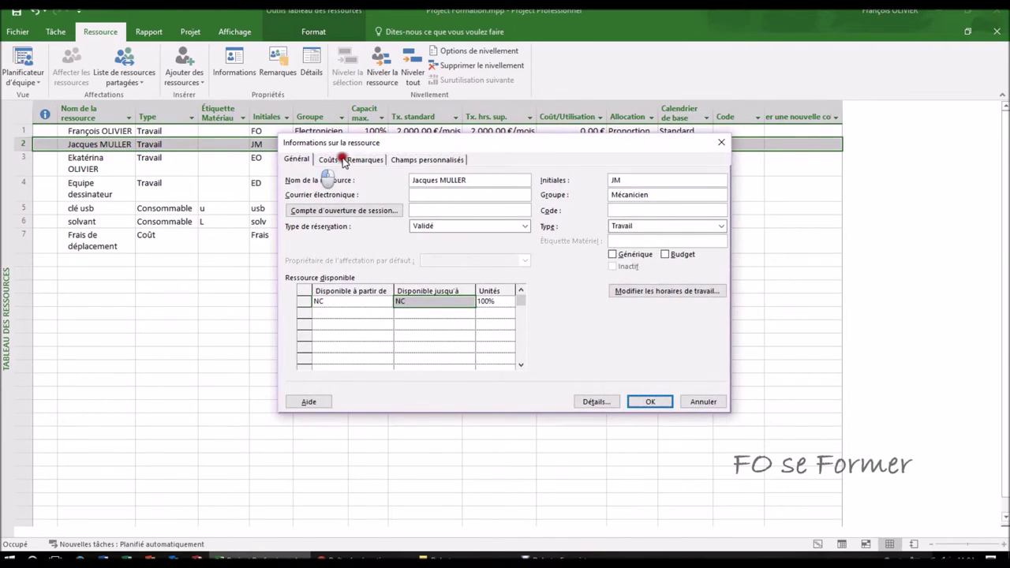
drag(414, 147, 394, 167)
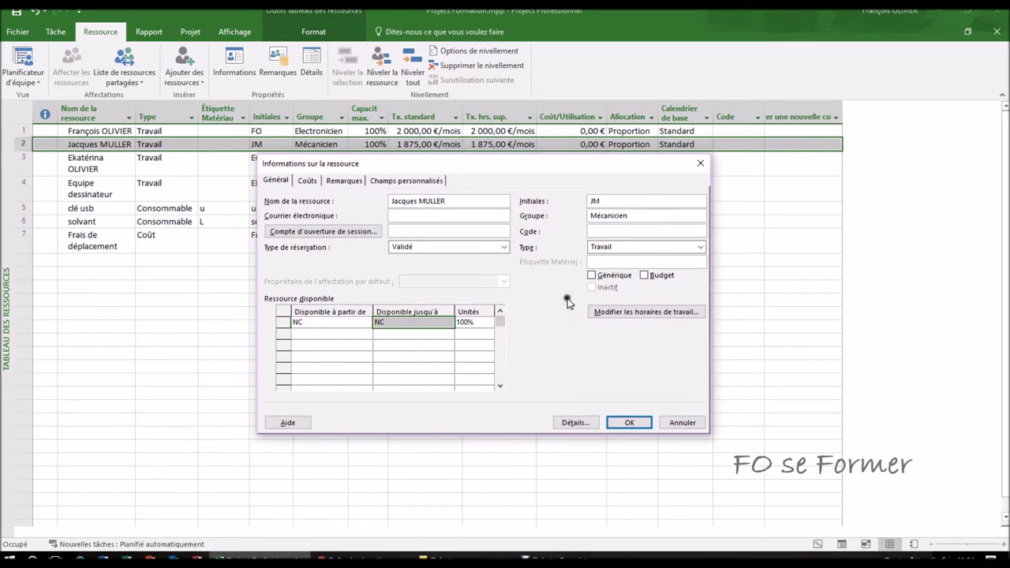
click(676, 312)
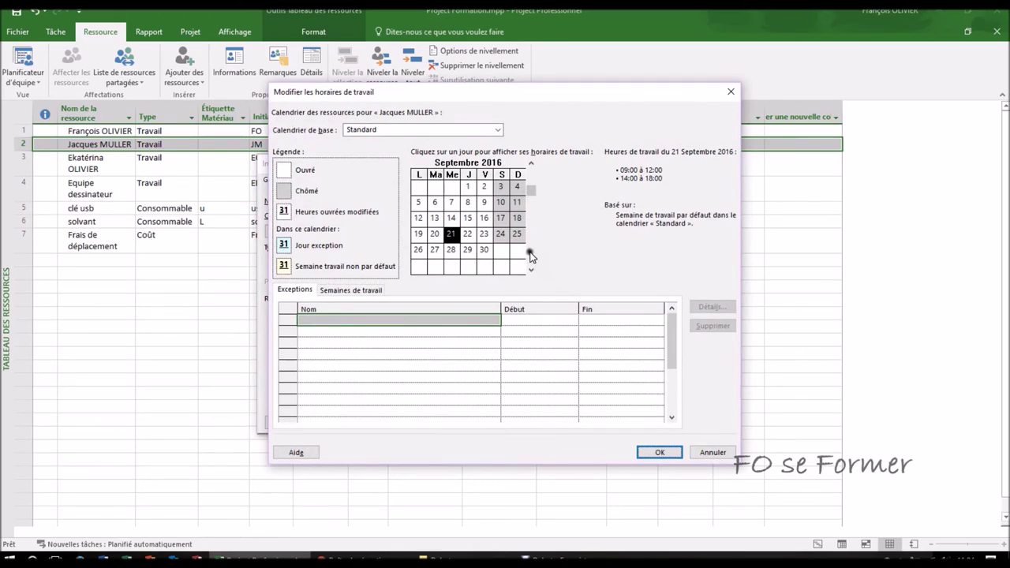
Add an exception named Récupération heure on Saturday 15/10/2016 to the Mécanicien resource's calendar
click(532, 253)
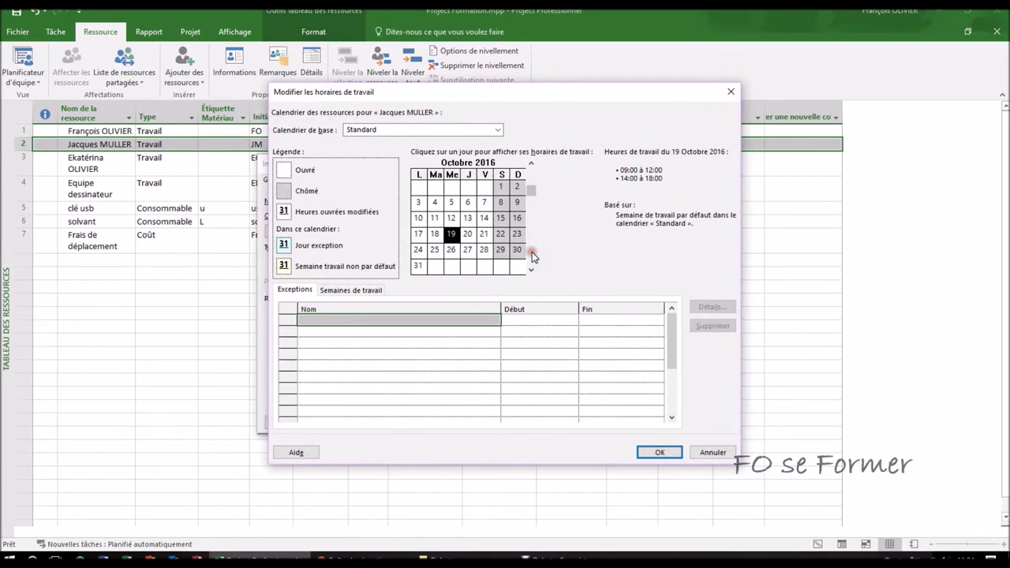
click(502, 219)
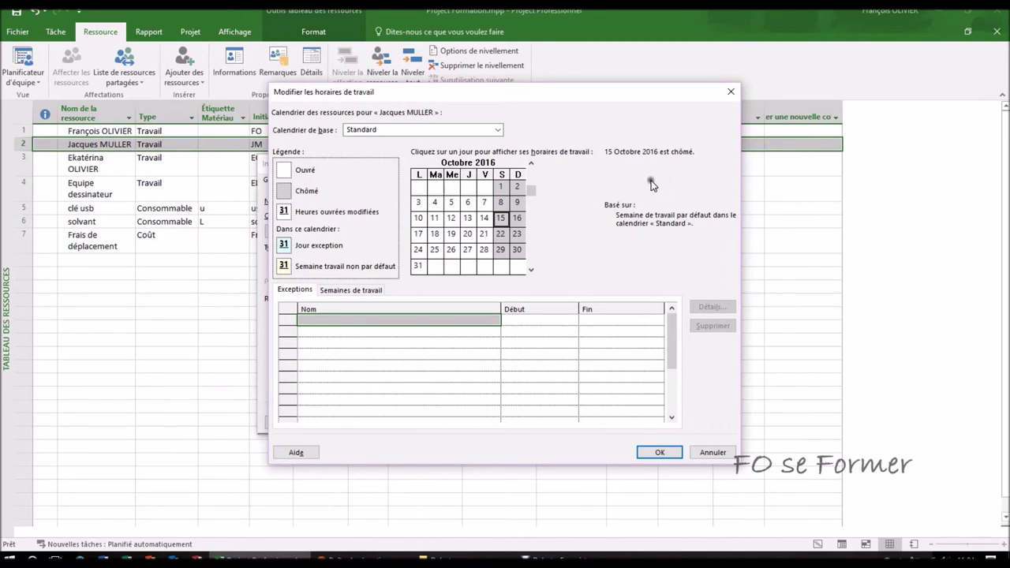
click(468, 320)
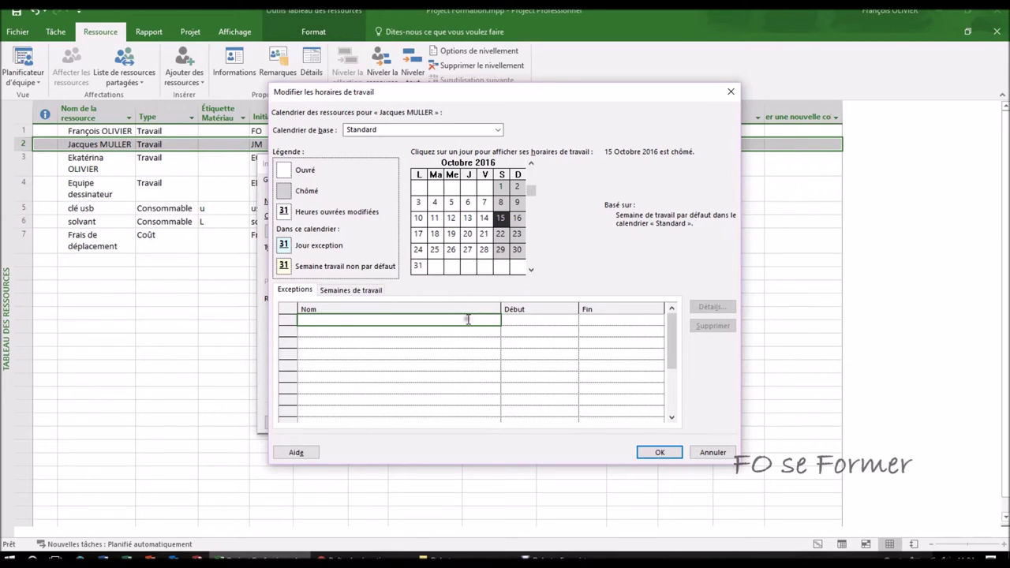
text(Récupération heure)
click(542, 320)
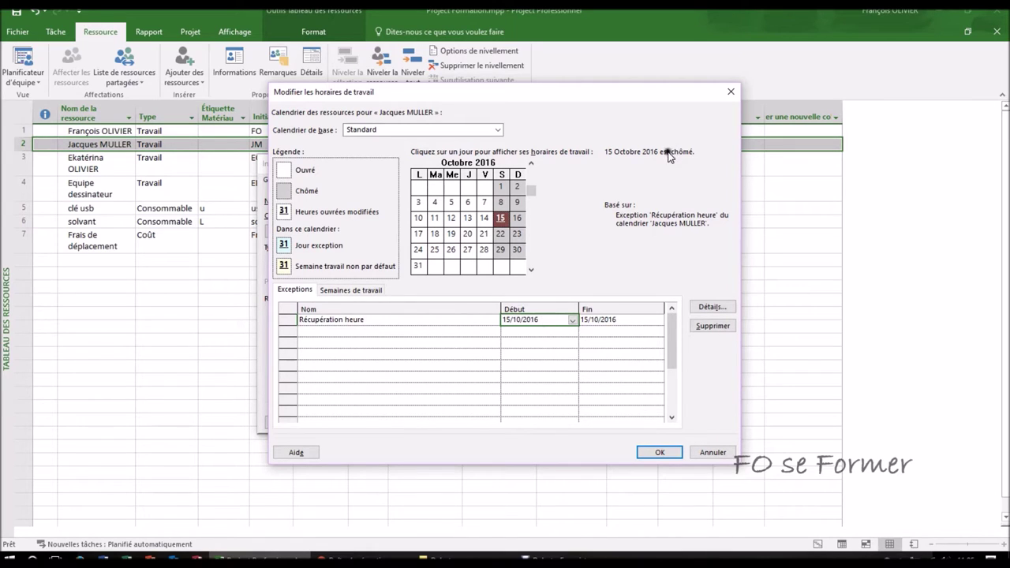
Make the Récupération heure exception working time from 09:00 to 12:00 only, removing the afternoon shift, and save the resource's information
click(709, 309)
click(711, 308)
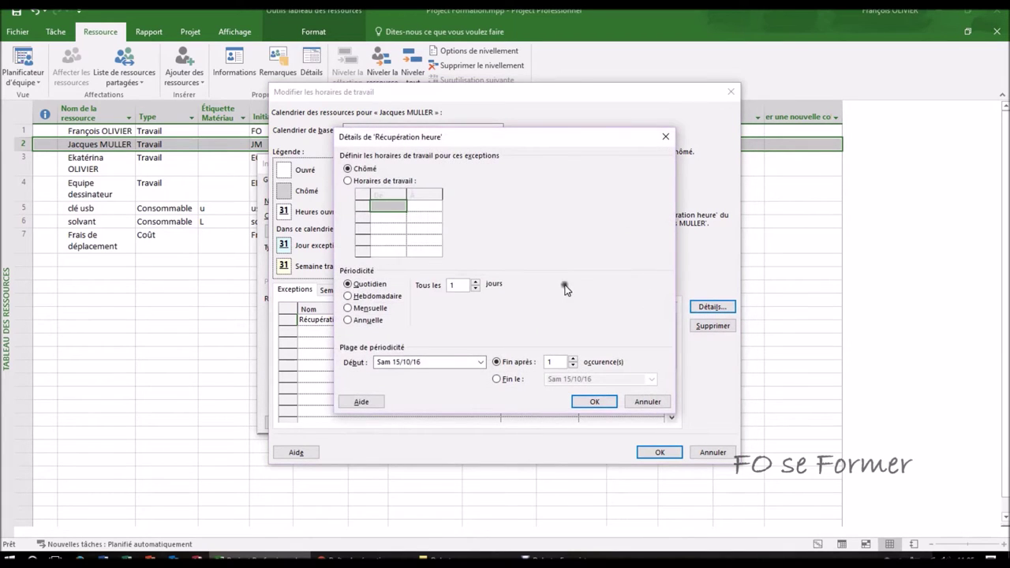
click(349, 180)
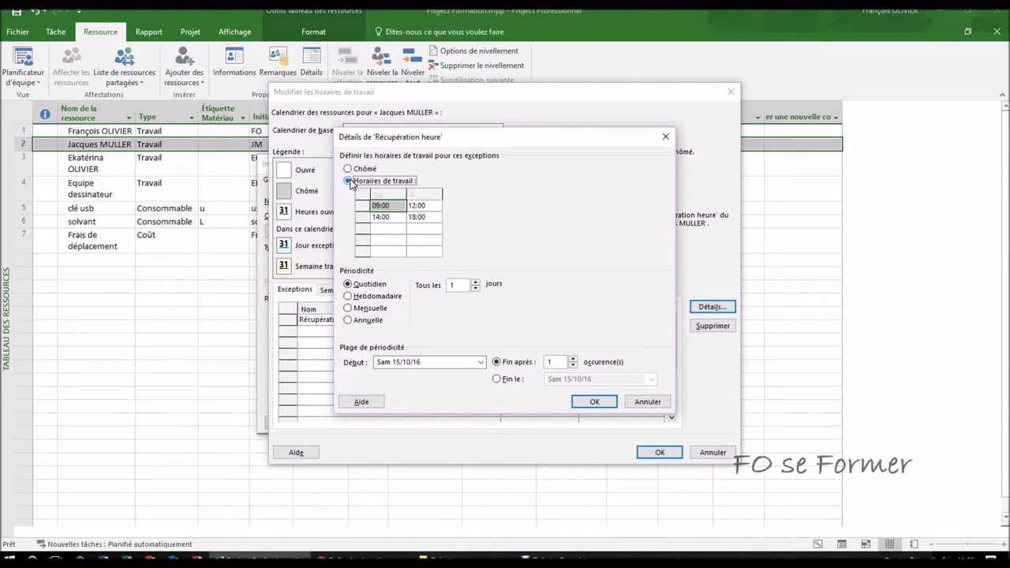
click(393, 219)
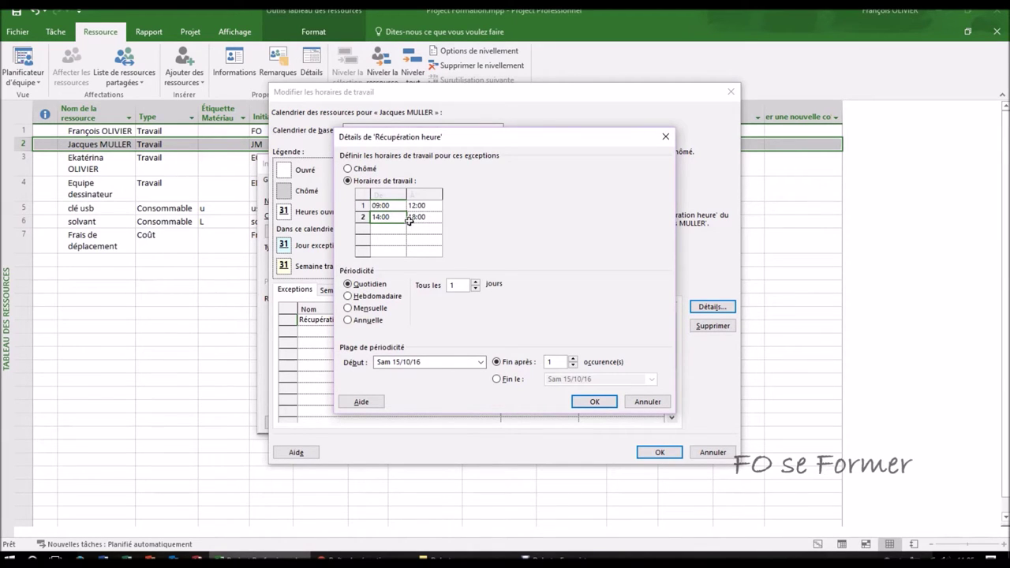
key(Delete)
click(584, 403)
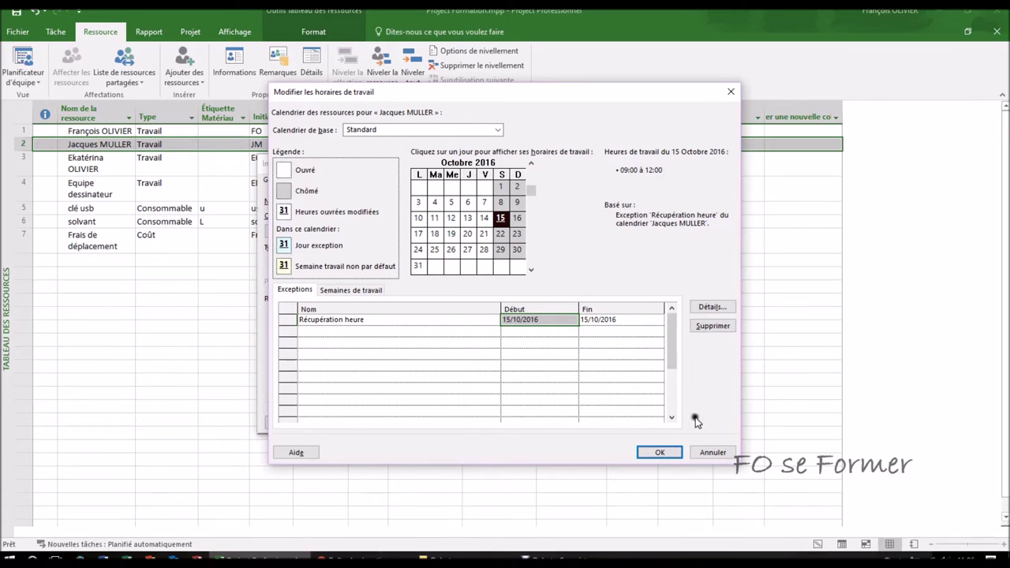
click(660, 453)
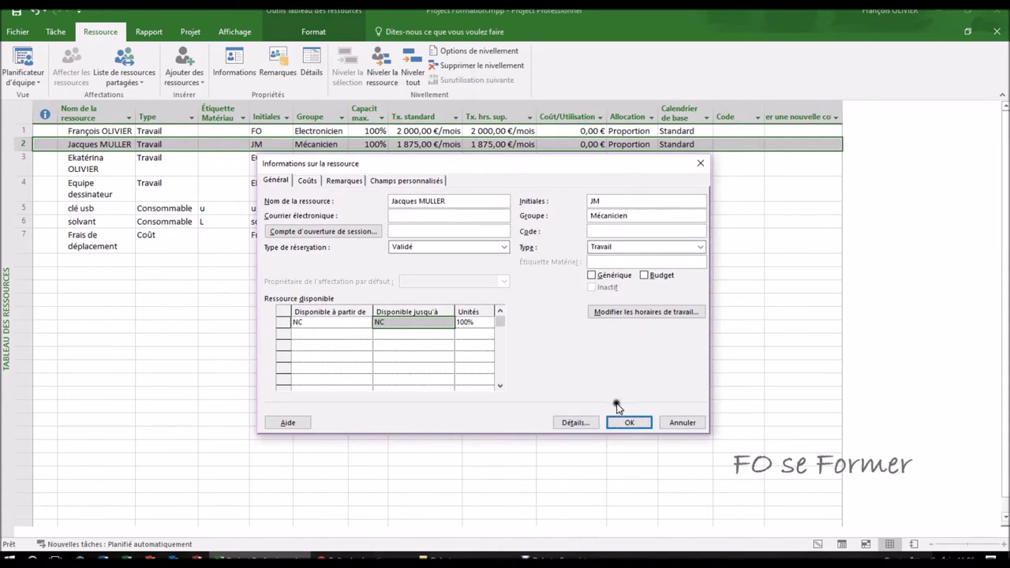
click(631, 422)
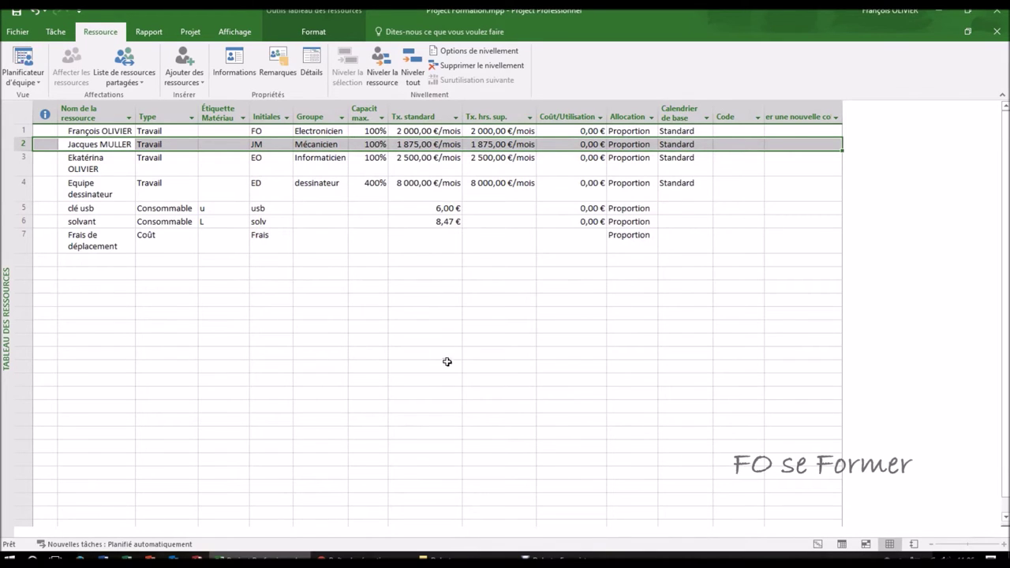
Open the cost rate tables of the Informaticien resource in row 3
click(120, 168)
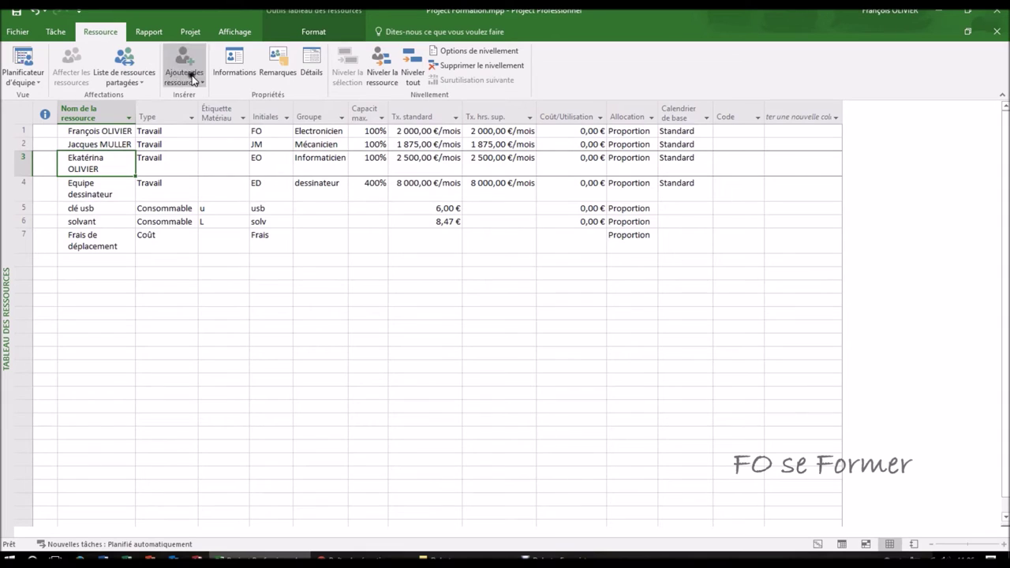
click(237, 67)
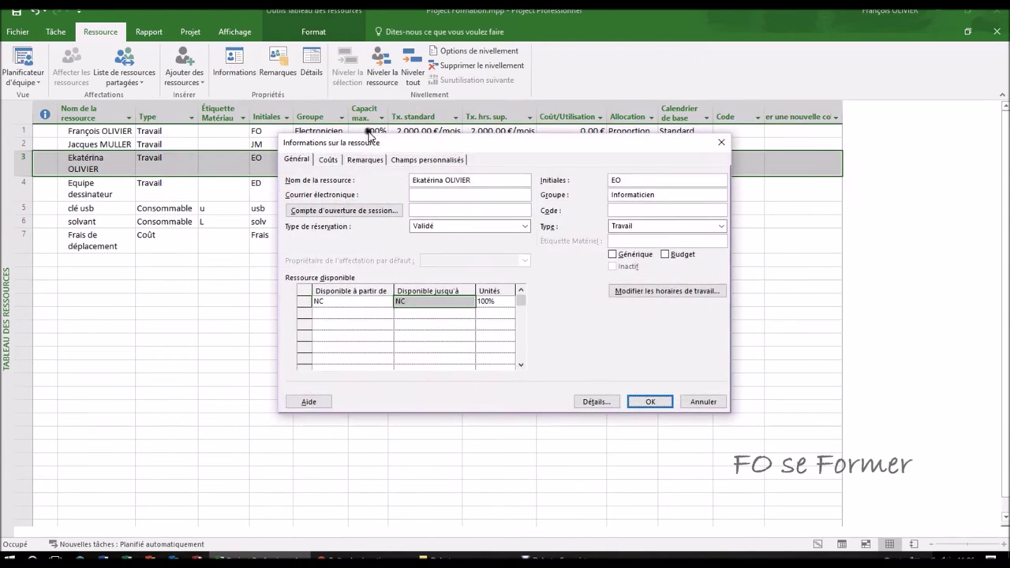
drag(386, 143, 378, 195)
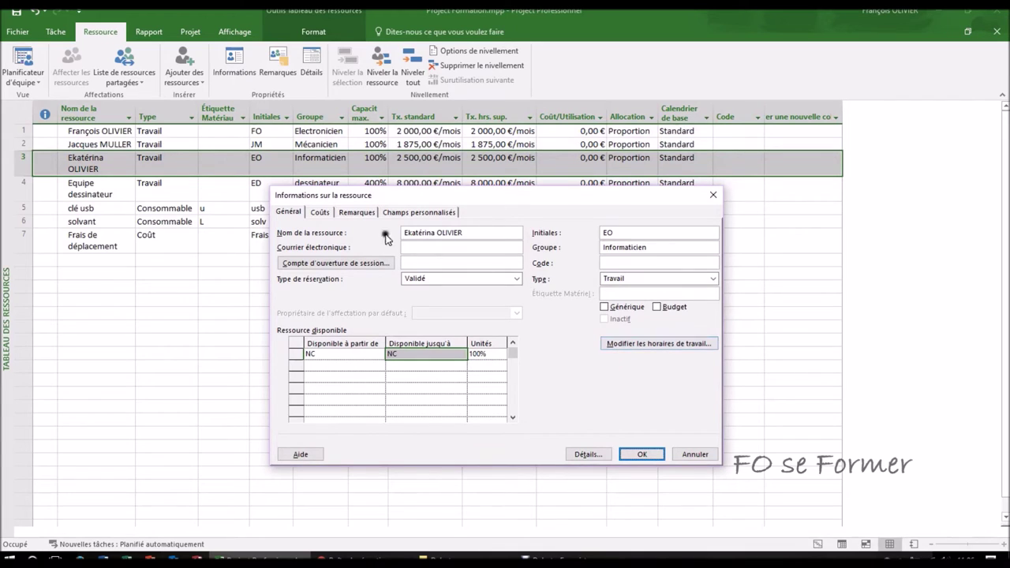
click(320, 213)
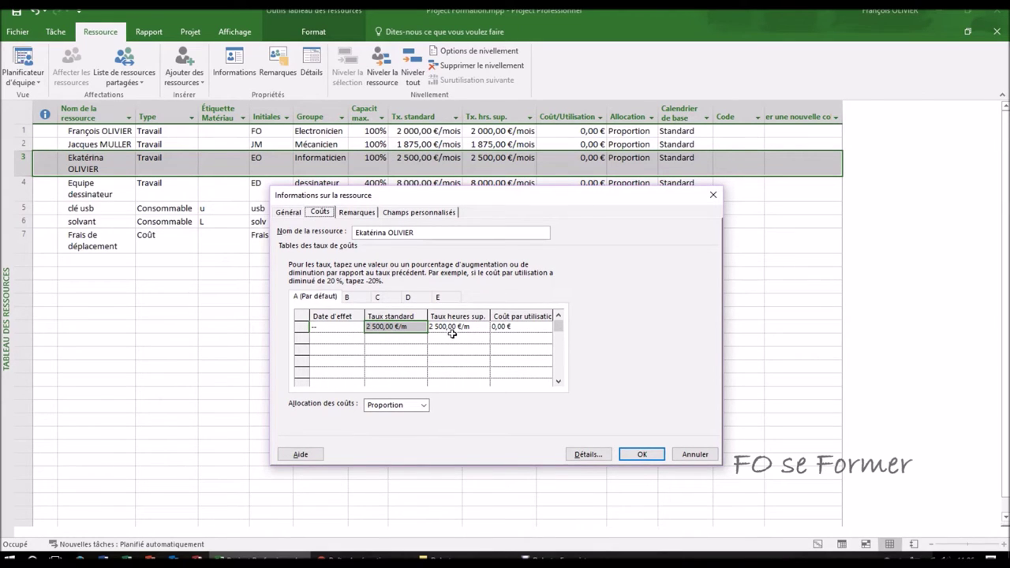
Start a second rate line in cost table A with the effective date 01/01/17
click(356, 340)
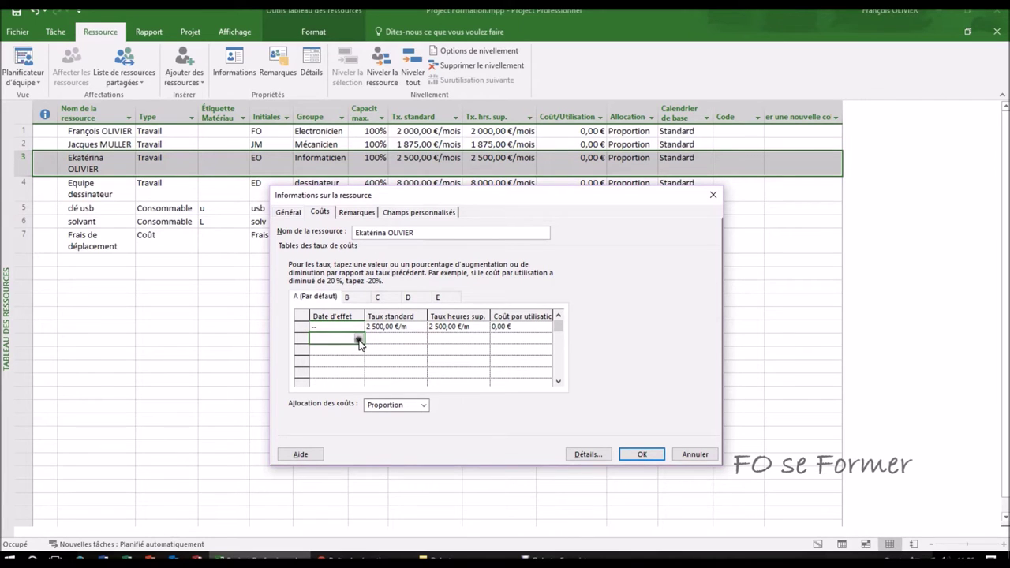
click(358, 340)
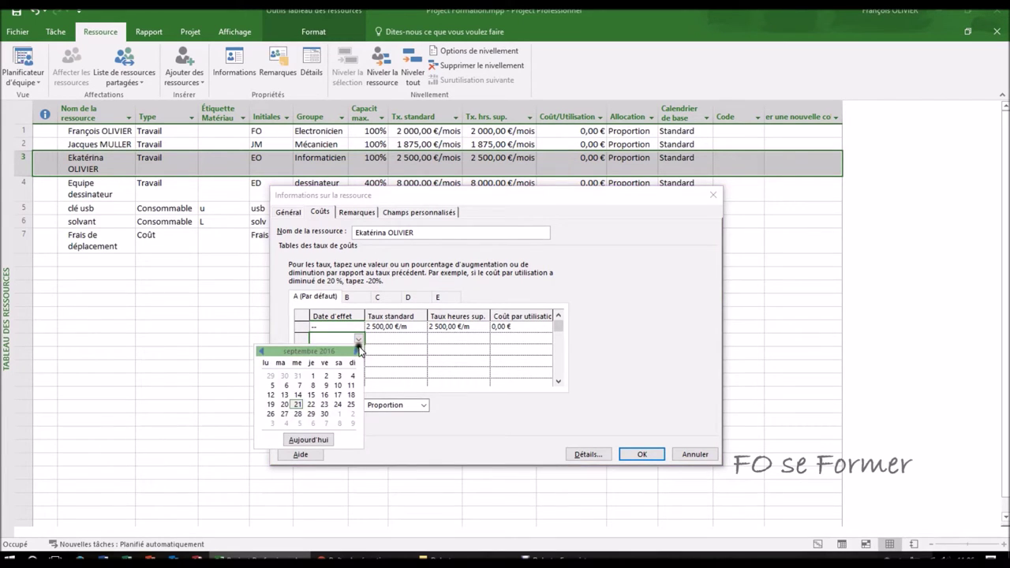
click(358, 352)
click(358, 351)
click(357, 352)
click(358, 351)
click(352, 376)
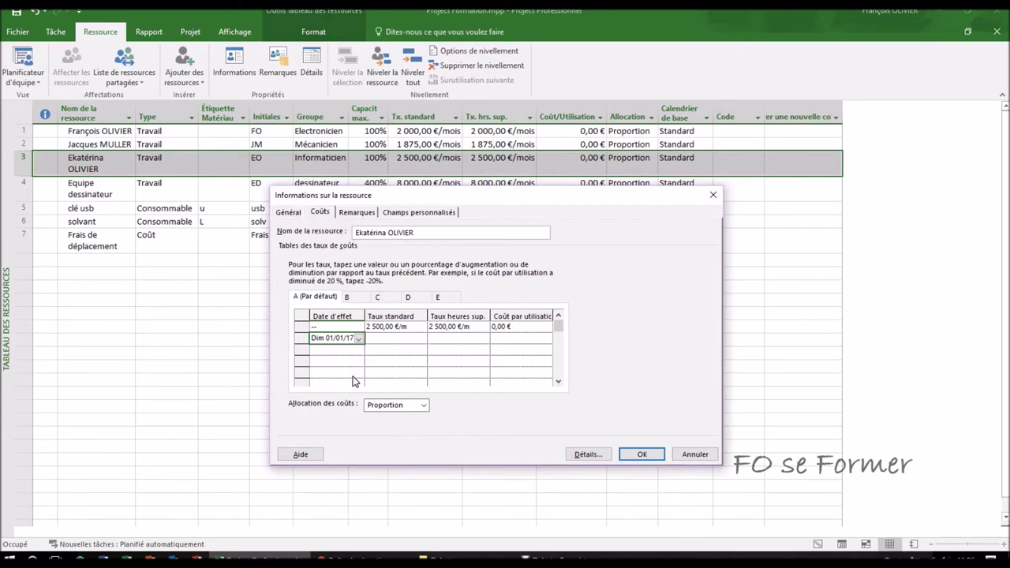
Set the standard and overtime rates of the 01/01/17 line to 2575/m and save the Informaticien resource's information
click(379, 338)
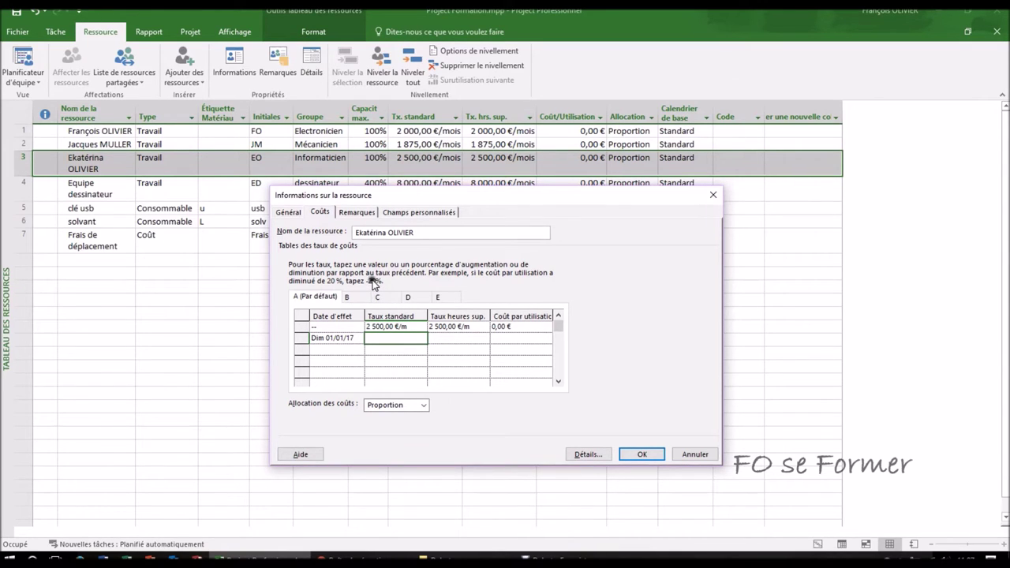
text(2575/m)
click(443, 339)
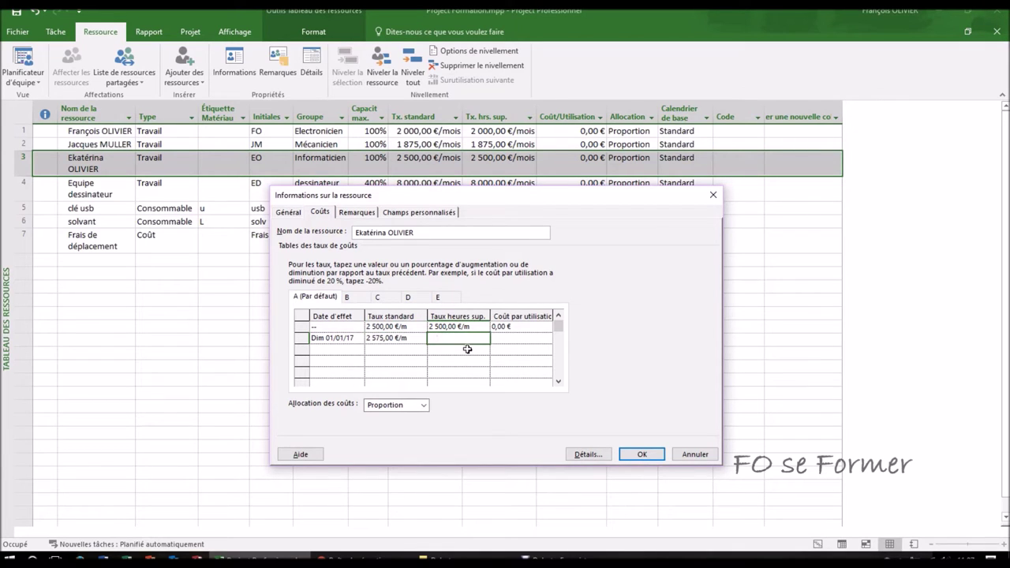
text(2575/m)
click(533, 338)
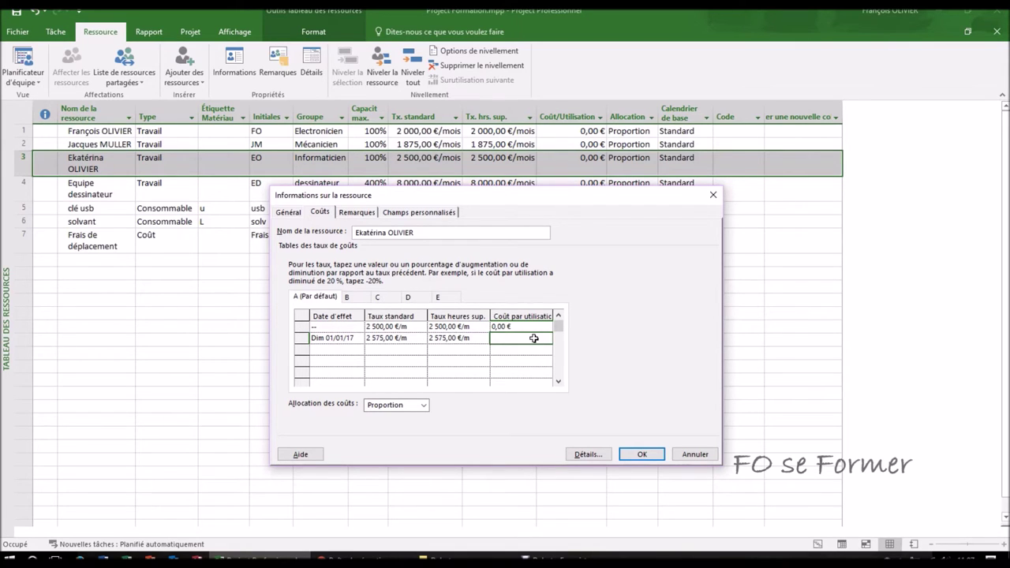
click(638, 456)
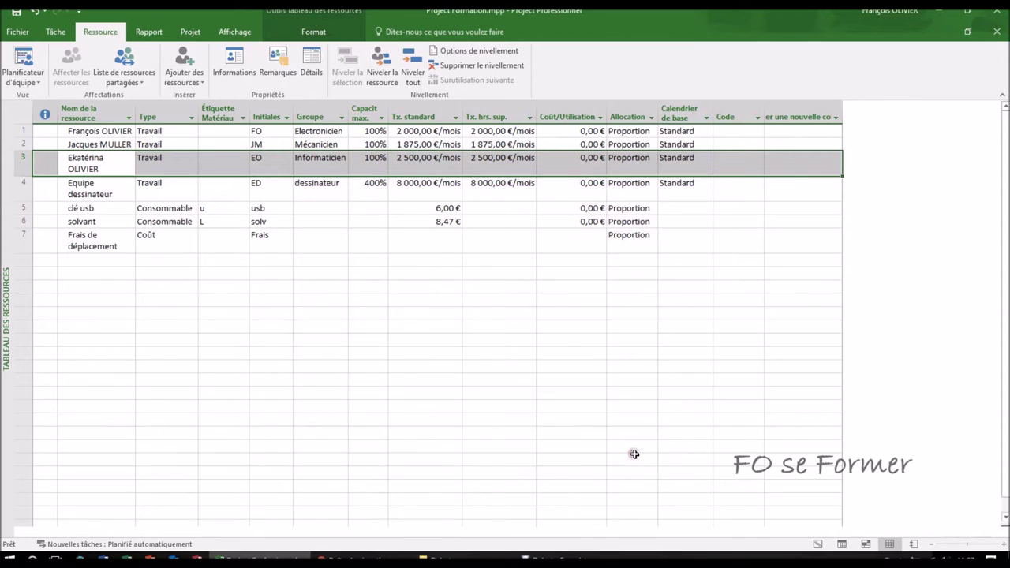
Open the Equipe dessinateur resource's information and end its first availability period, at 400% units, on 16/10/2016
click(171, 191)
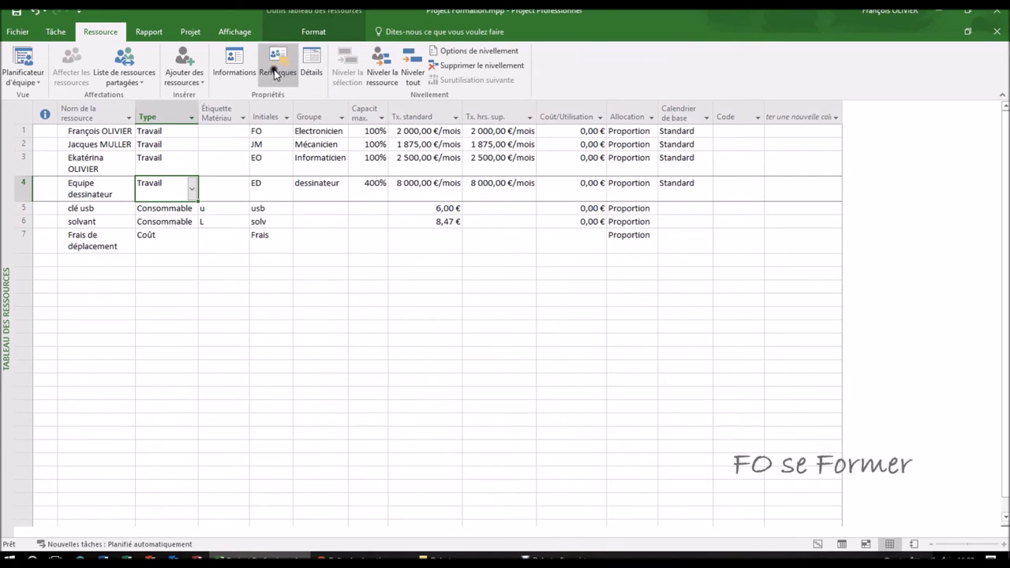
click(240, 69)
drag(427, 144, 397, 227)
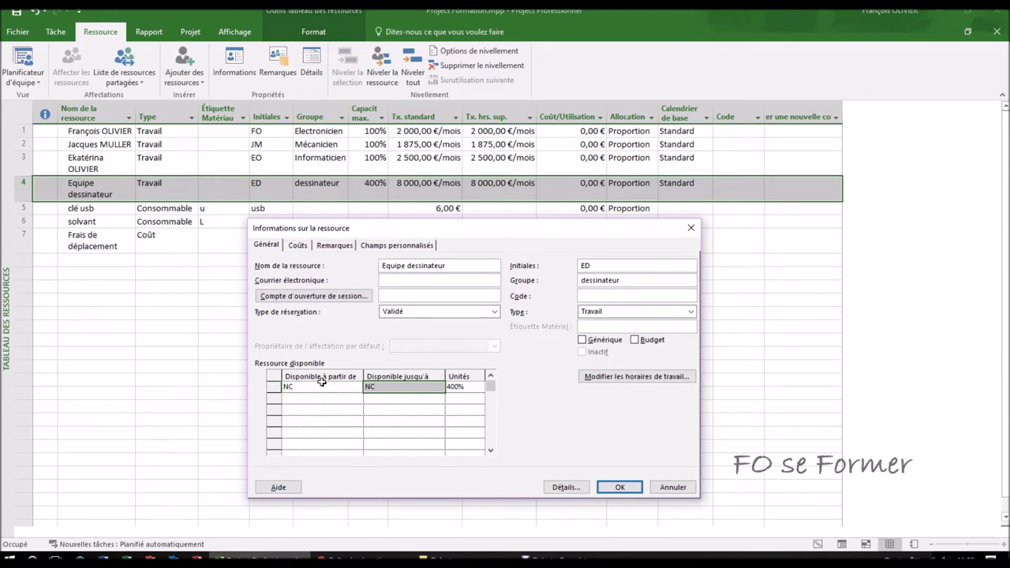
click(399, 388)
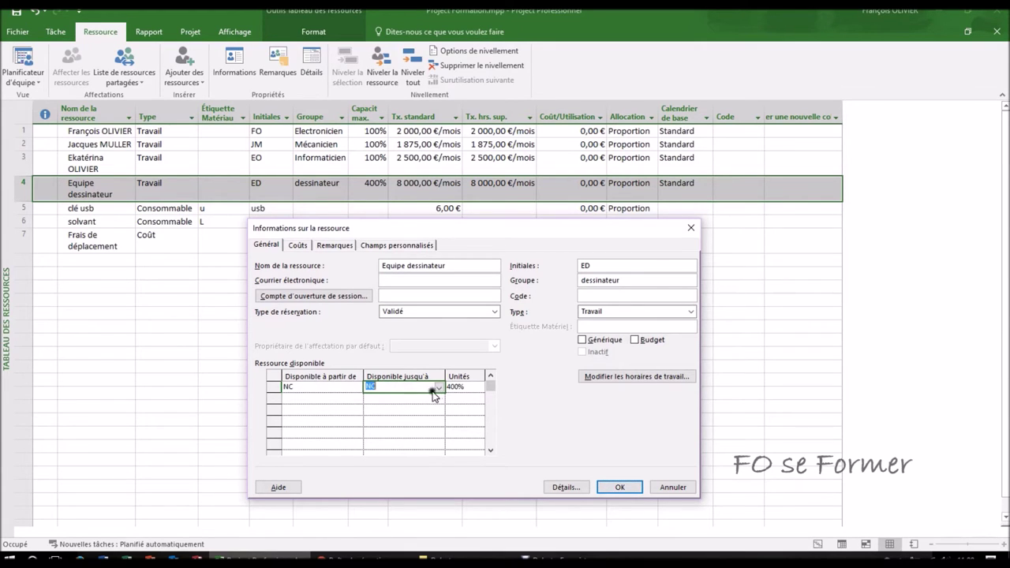
click(438, 389)
click(438, 400)
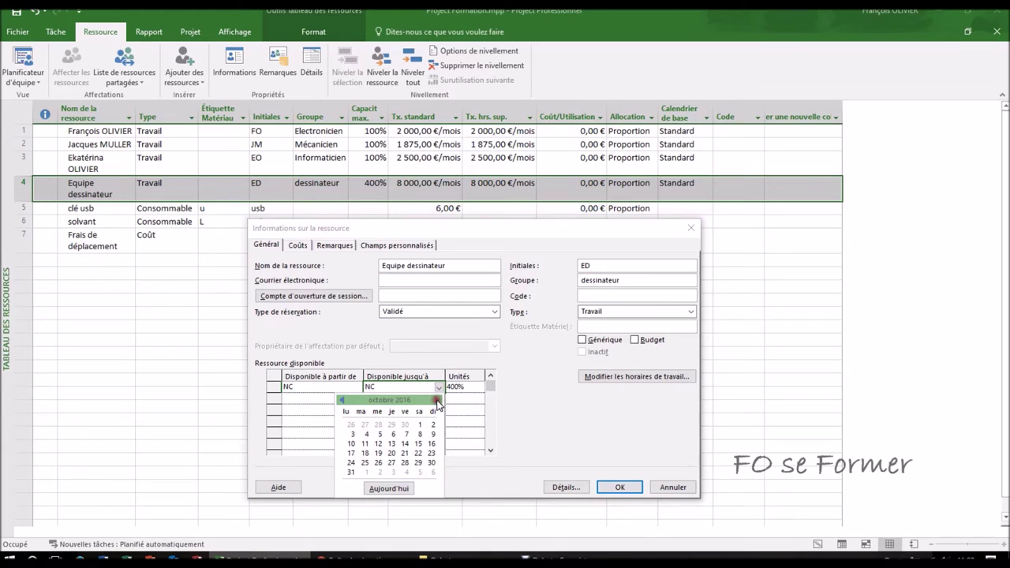
click(431, 444)
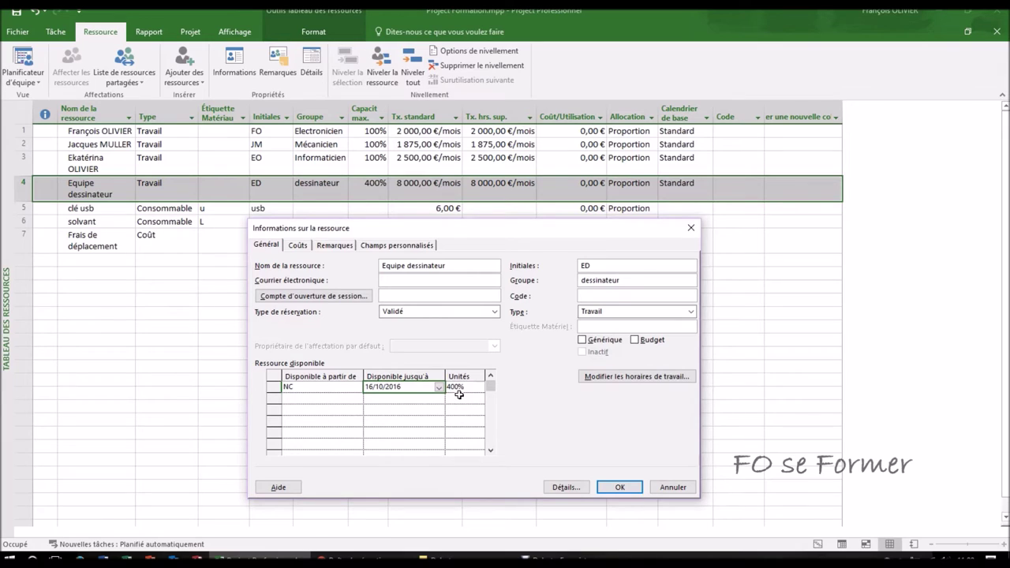
Add a second availability period for Equipe dessinateur from 17/10/2016 to 23/10/2016 at 300% units
click(323, 400)
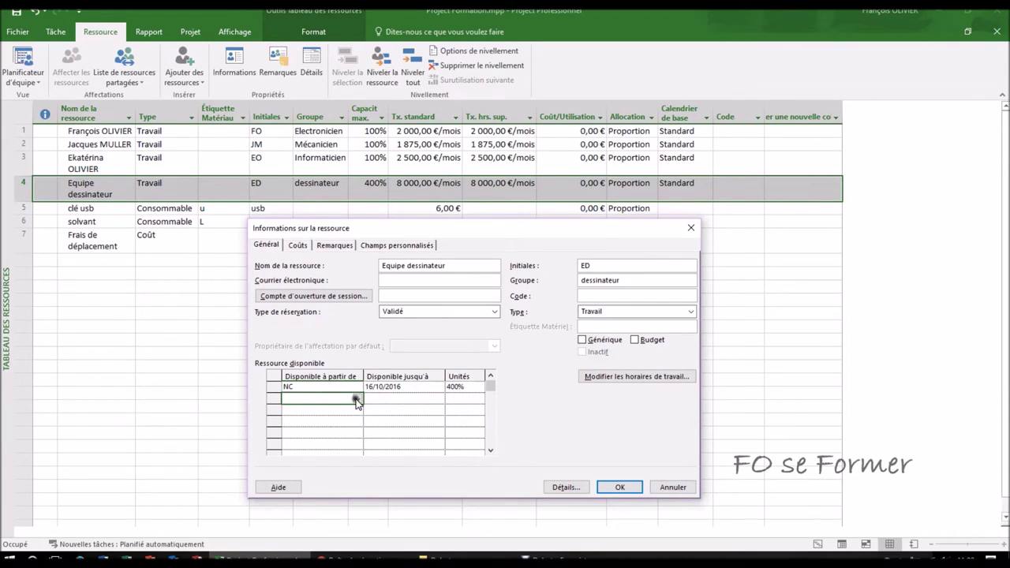
click(358, 401)
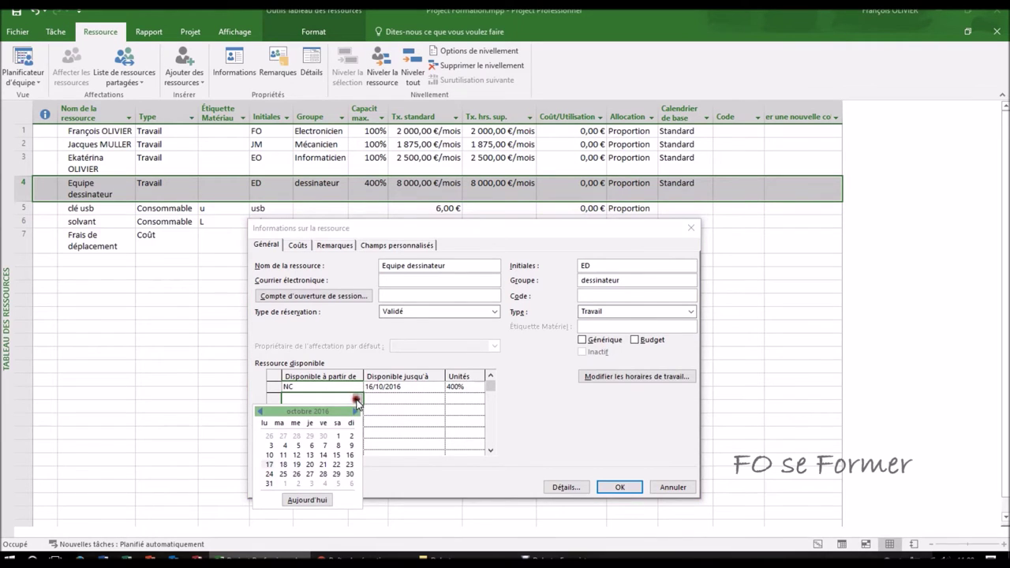
click(270, 465)
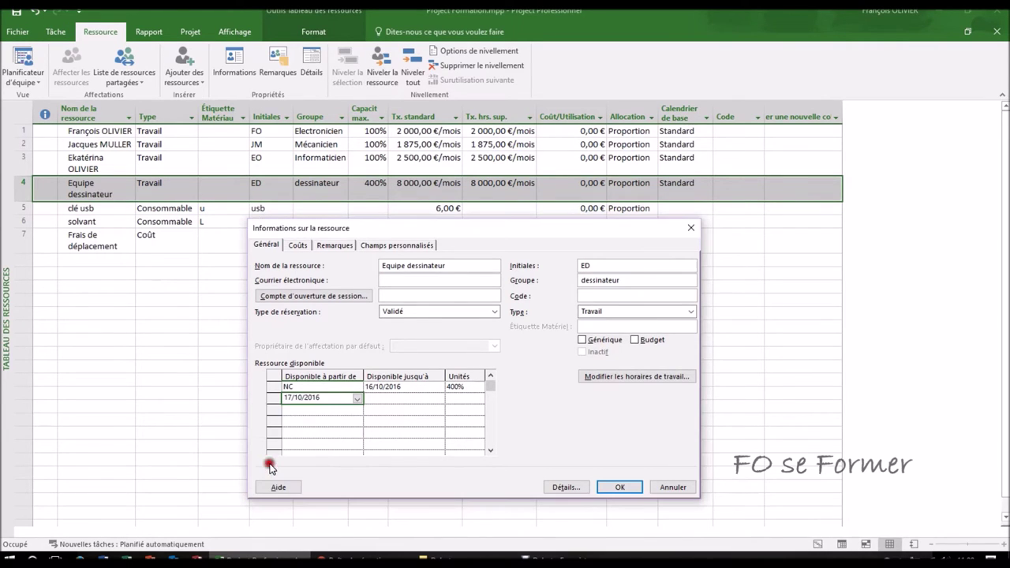
click(402, 400)
click(439, 399)
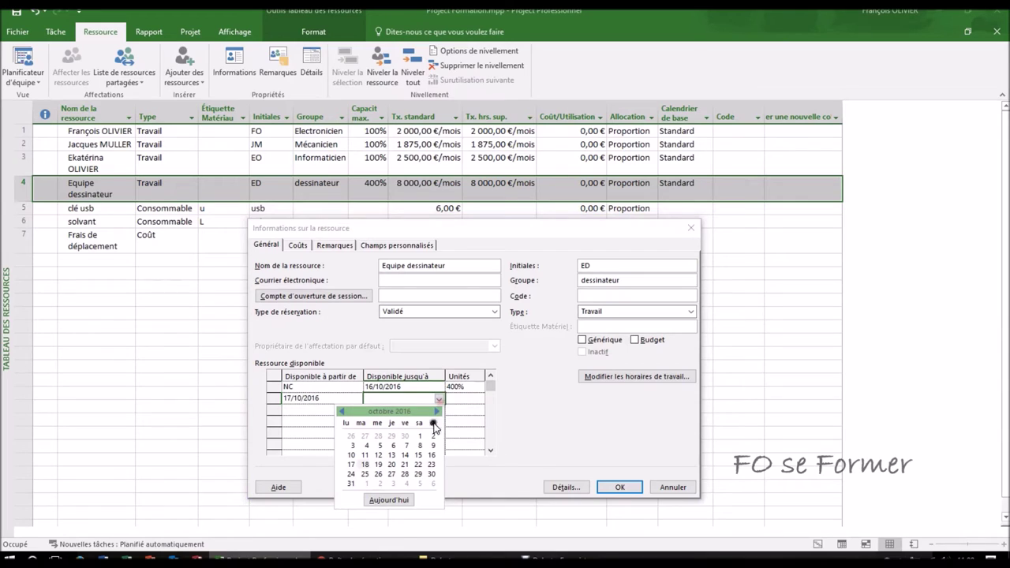
click(430, 466)
click(461, 398)
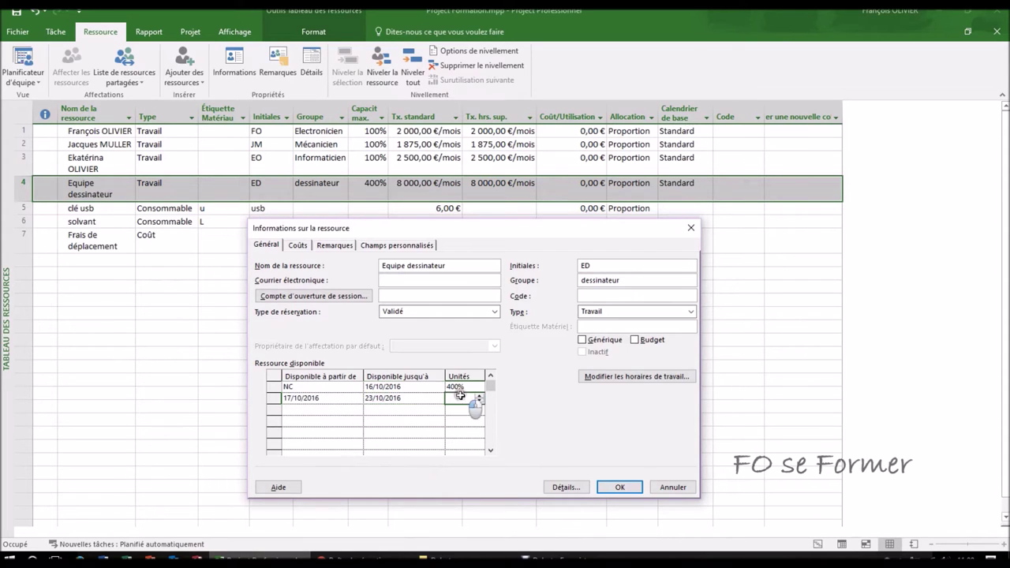
text(300)
Add a third availability period from 24/10/2016 to NC at 400% units and save the Equipe dessinateur information
click(325, 412)
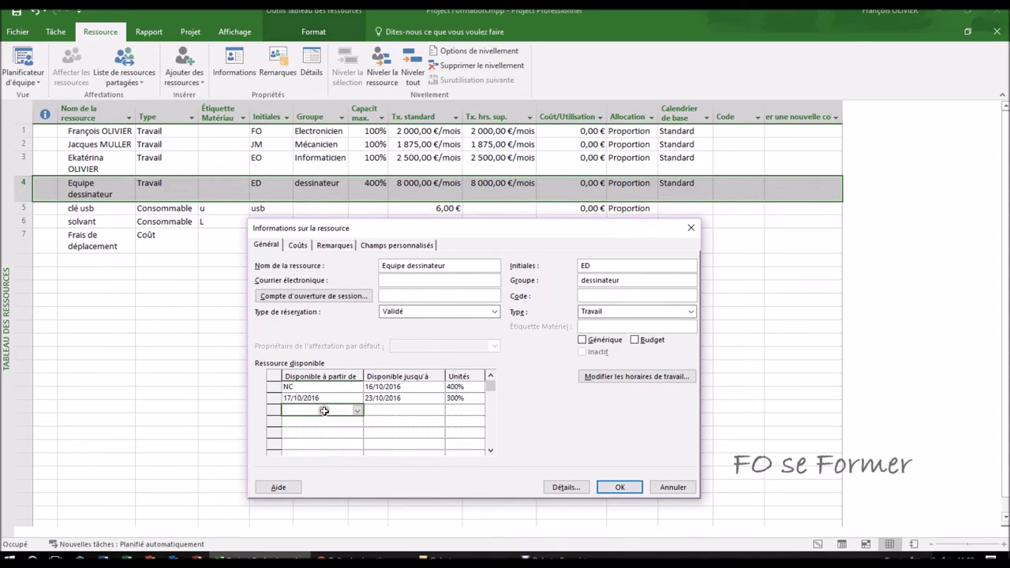
click(357, 411)
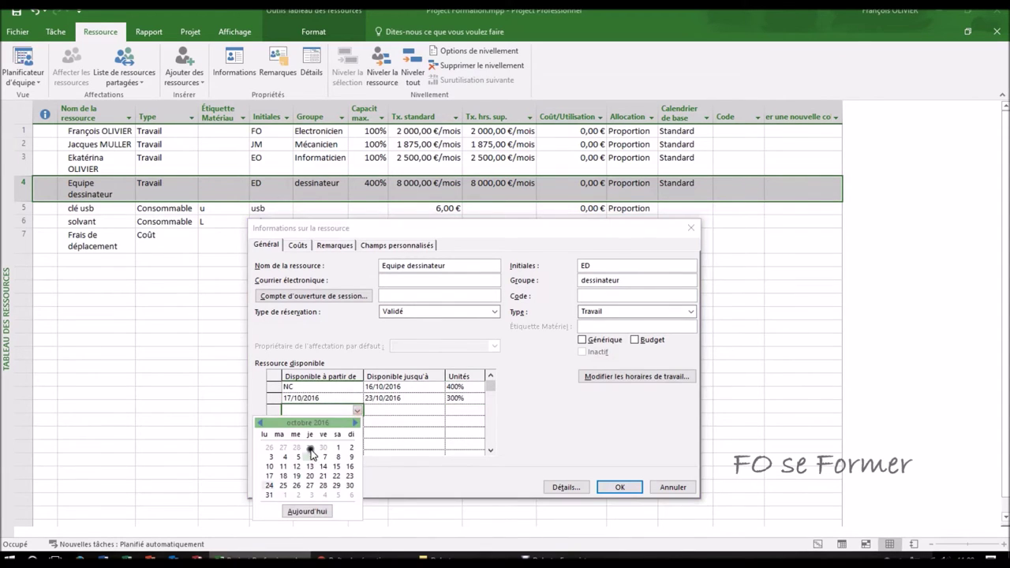
click(269, 486)
click(377, 411)
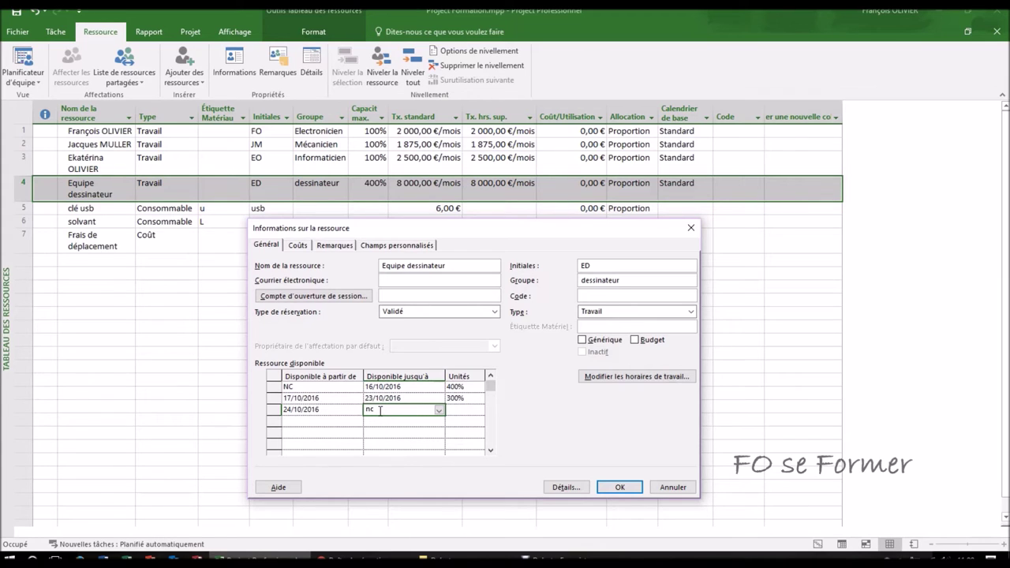
click(463, 410)
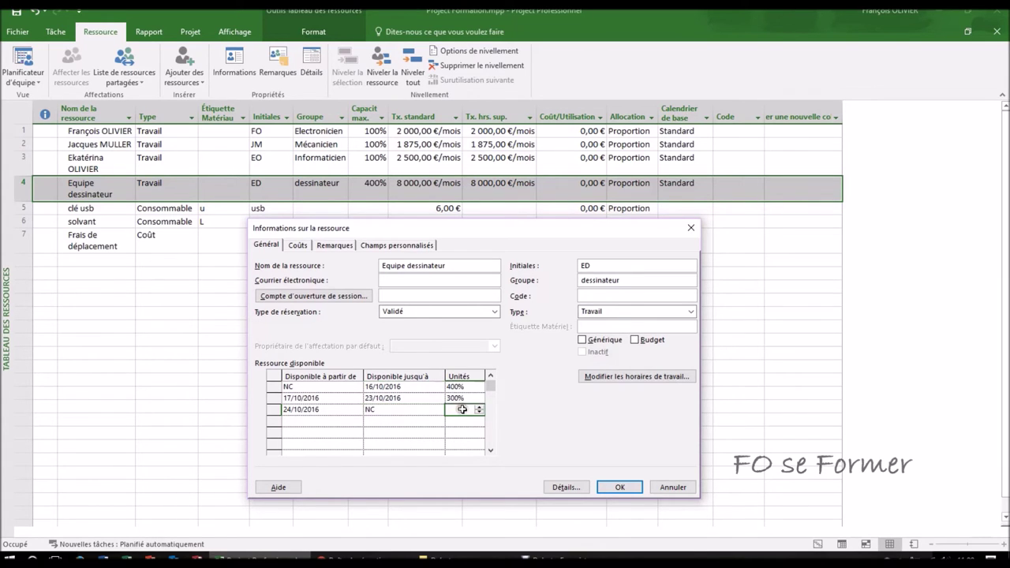
text(400)
key(Return)
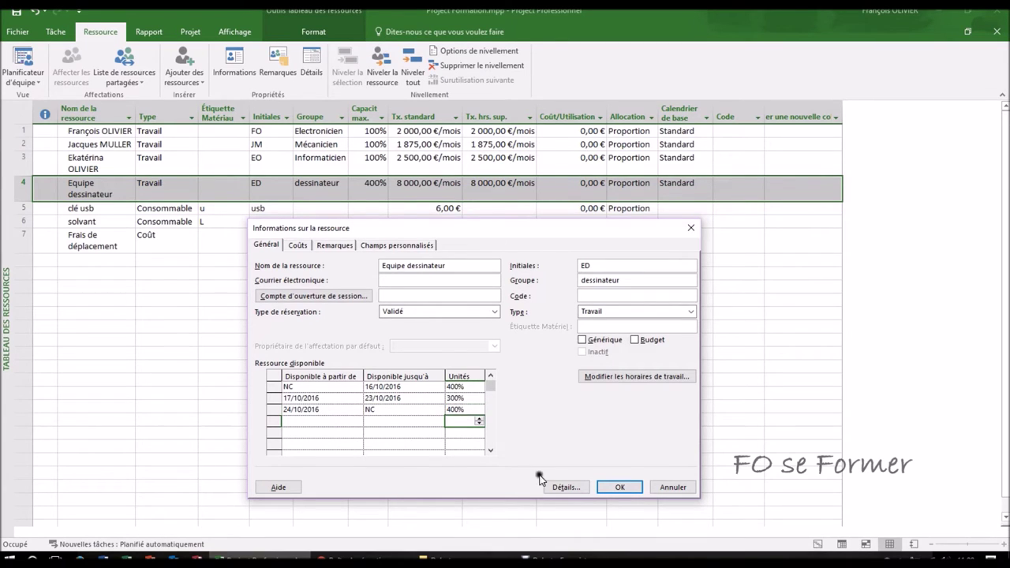
click(620, 487)
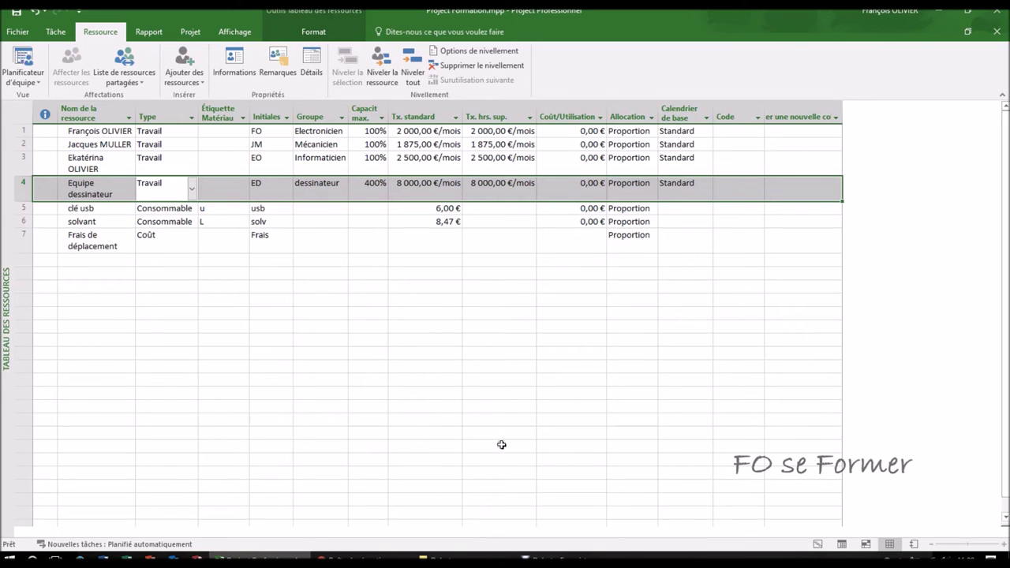
Switch from the resource sheet to the Gantt chart and bring the Noms ressources column into view
right_click(10, 330)
click(79, 134)
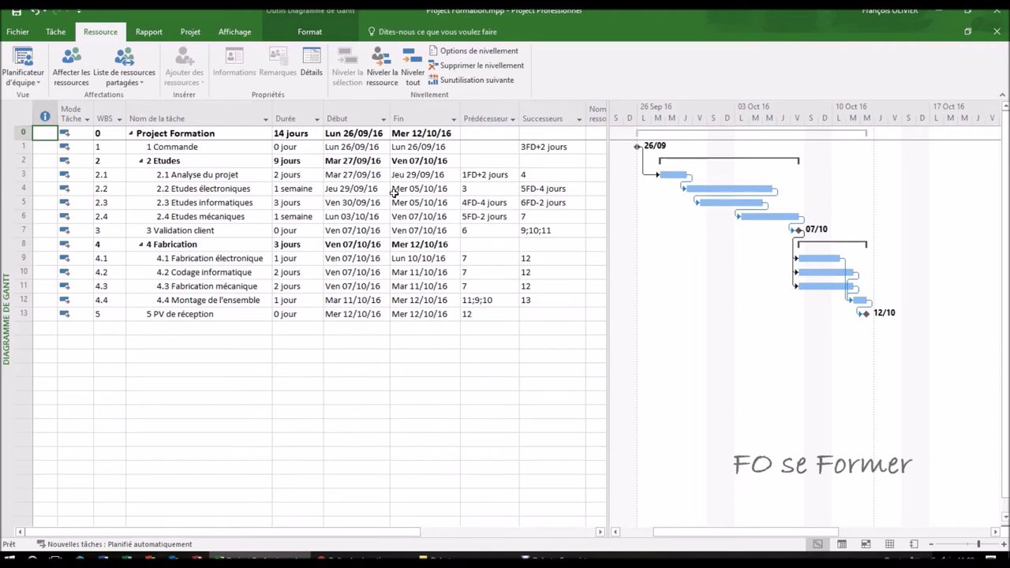
click(600, 536)
click(600, 536)
click(600, 536)
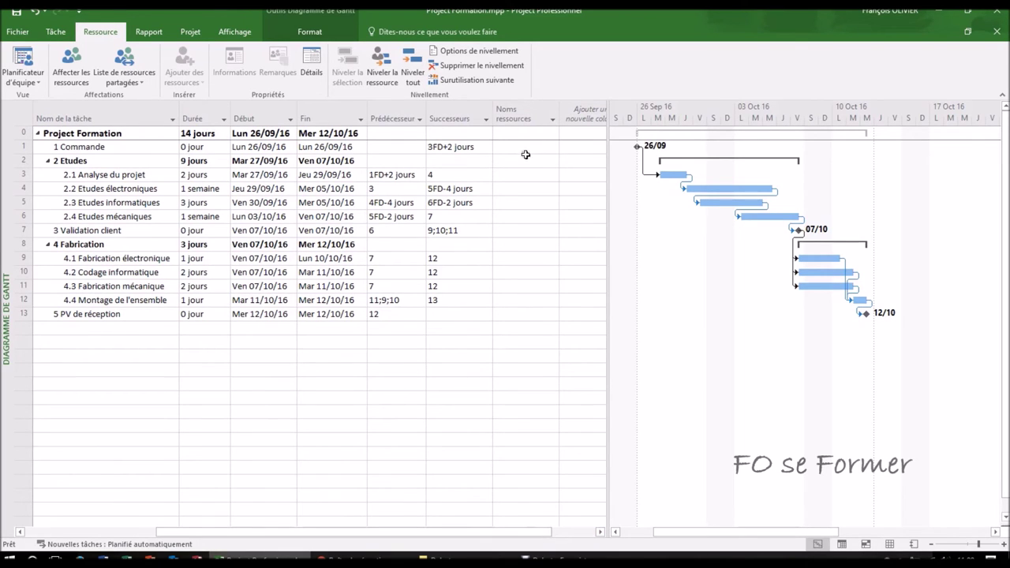
Assign the Electronicien resource to task 2.2 Etudes électroniques
click(522, 188)
click(554, 191)
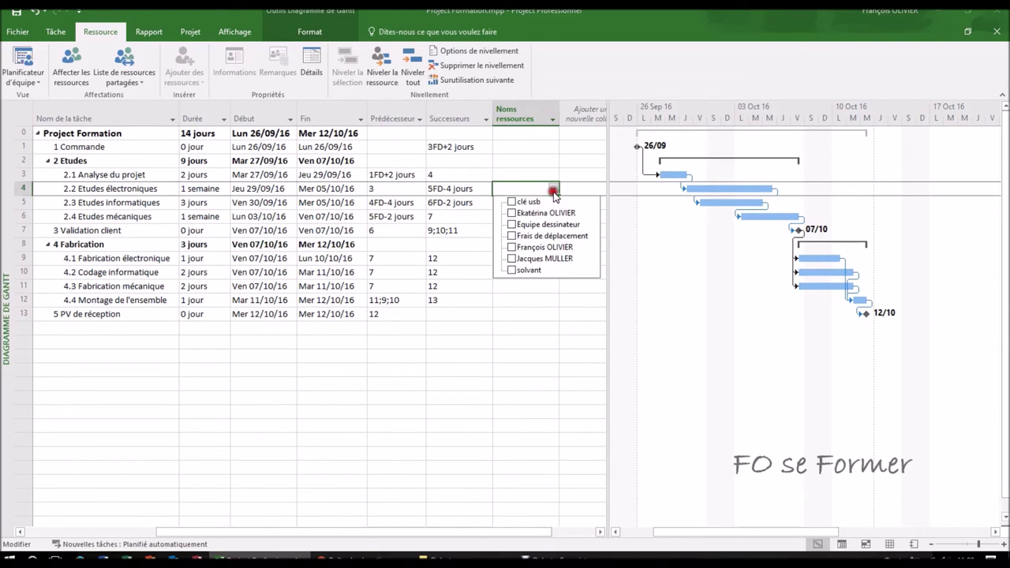
click(512, 248)
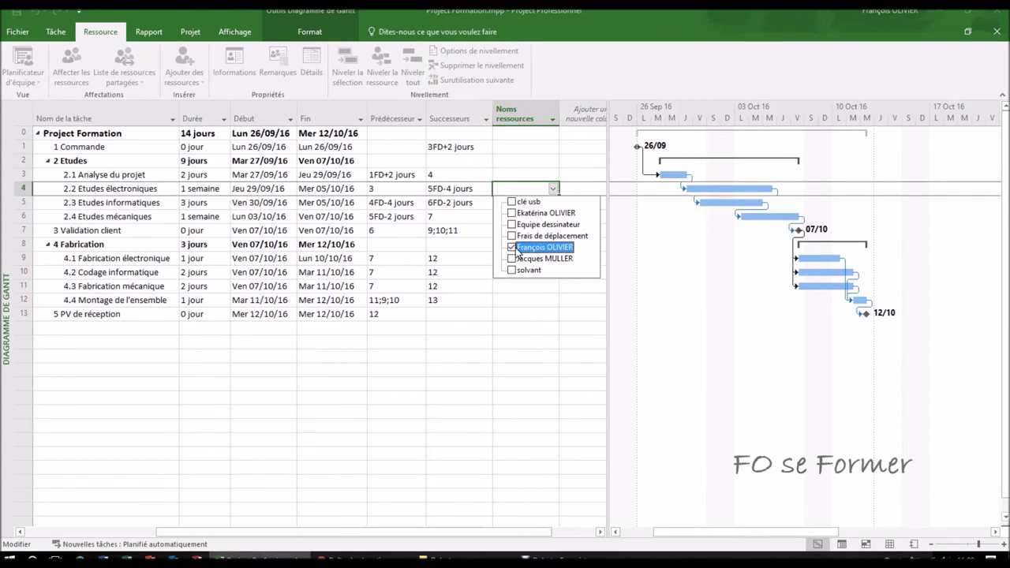
click(536, 210)
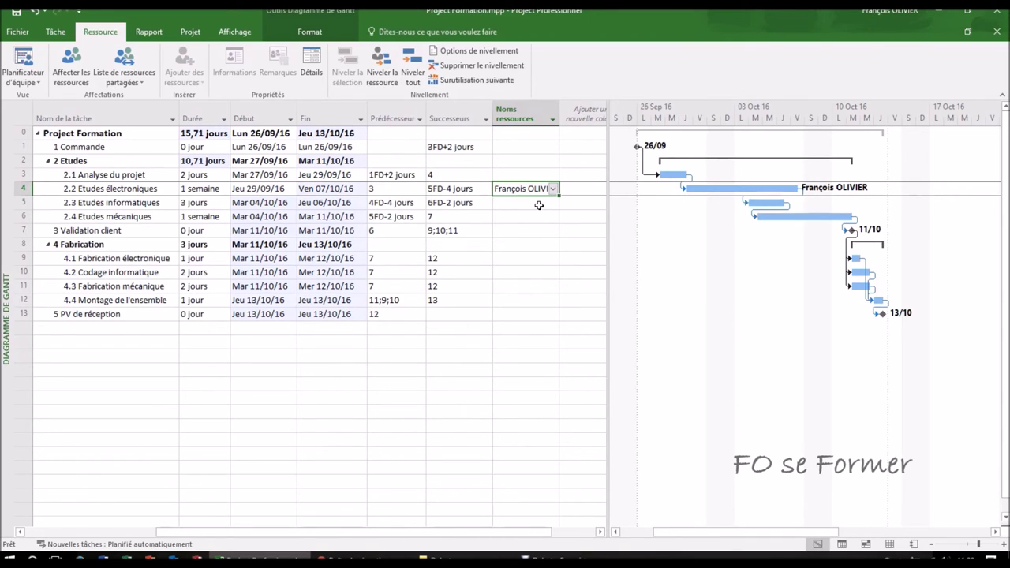
Assign the Informaticien resource to task 2.3 Etudes informatiques, choosing to continue and allow the scheduling conflict
click(539, 205)
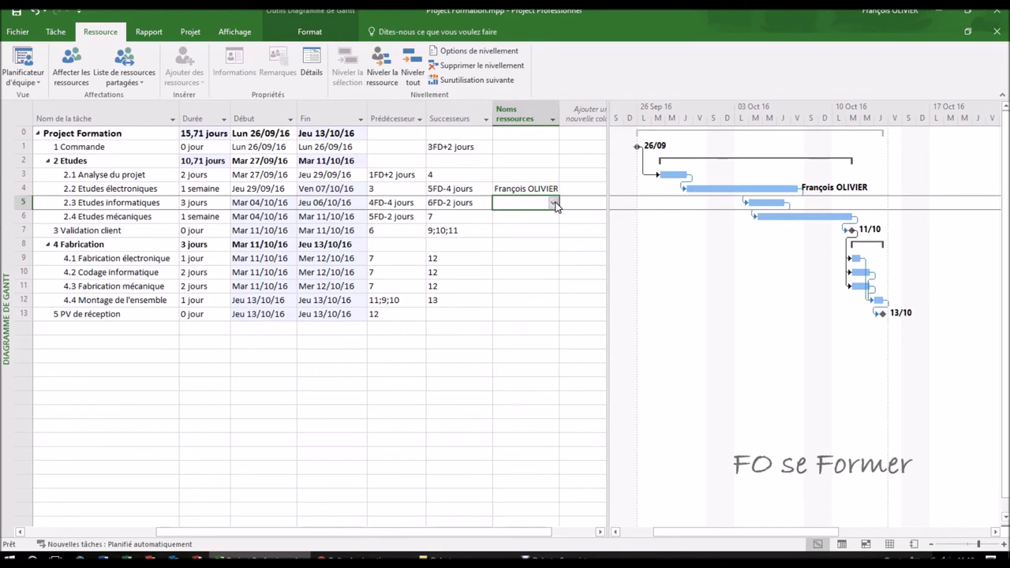
click(555, 205)
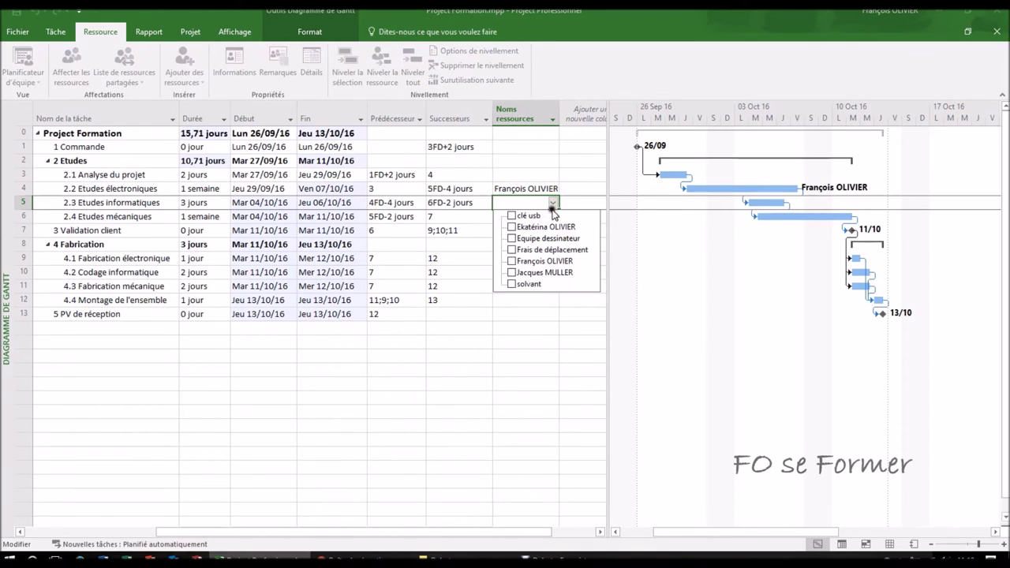
click(512, 228)
key(Return)
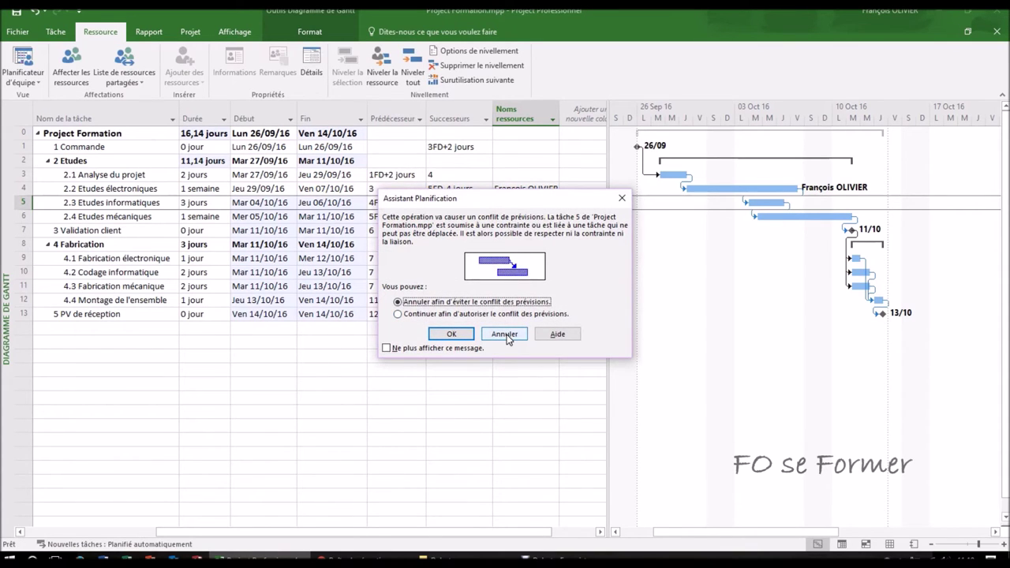
click(470, 314)
click(455, 335)
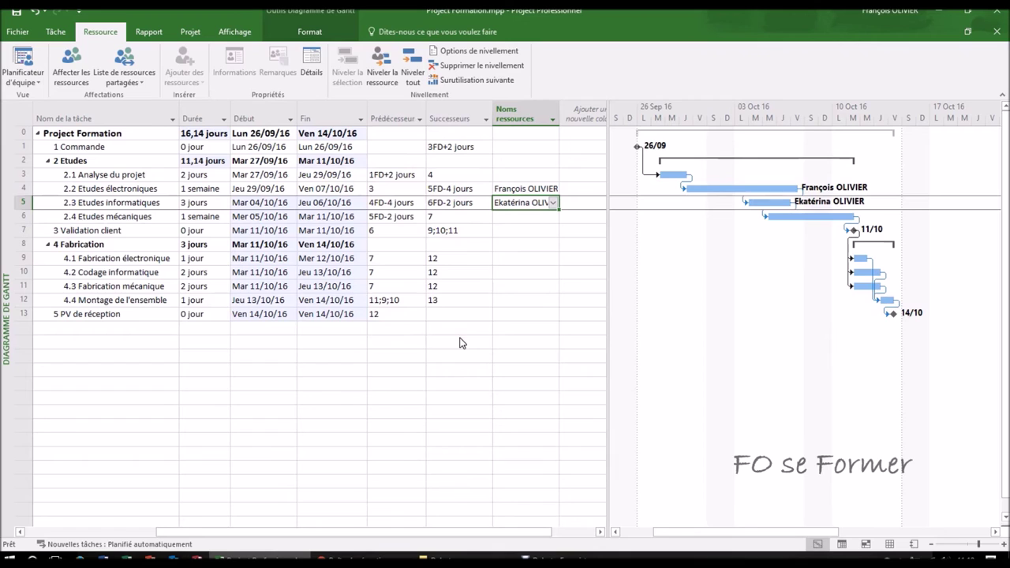
Assign the Mécanicien resource to task 2.4 Etudes mécaniques
click(534, 217)
click(555, 218)
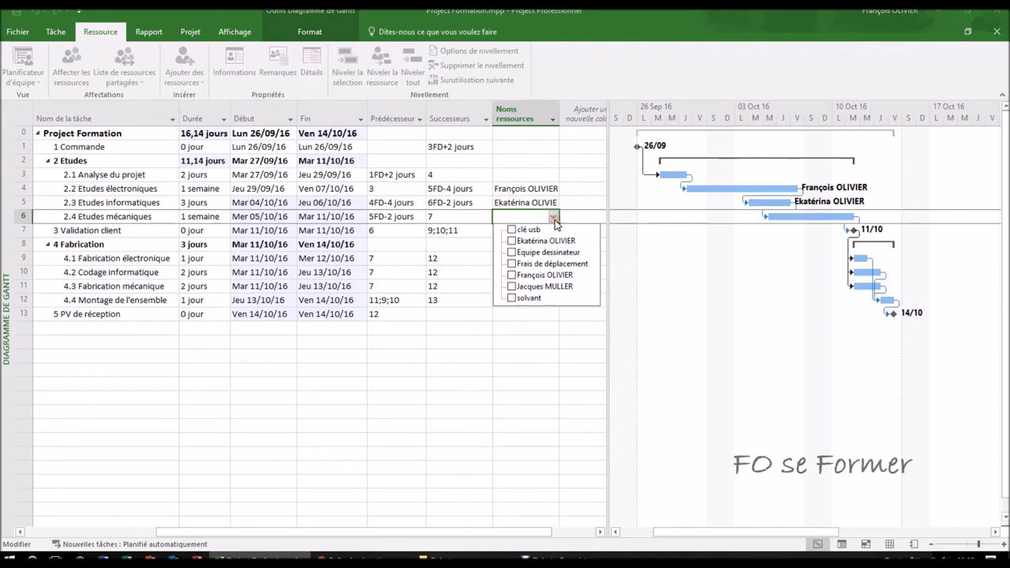
click(534, 286)
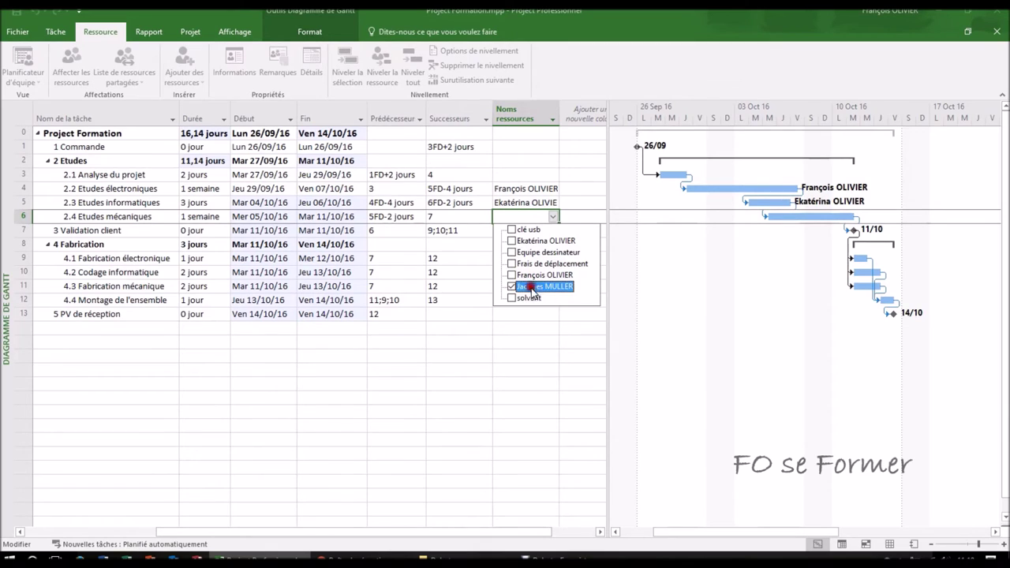
click(524, 312)
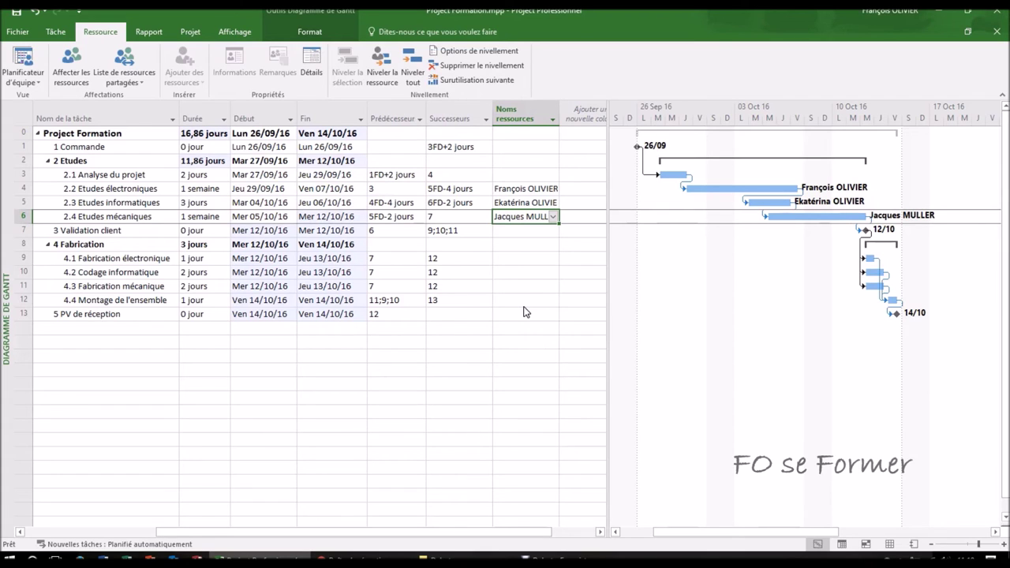
Assign the Electronicien resource to task 2.1 Analyse du projet
click(527, 175)
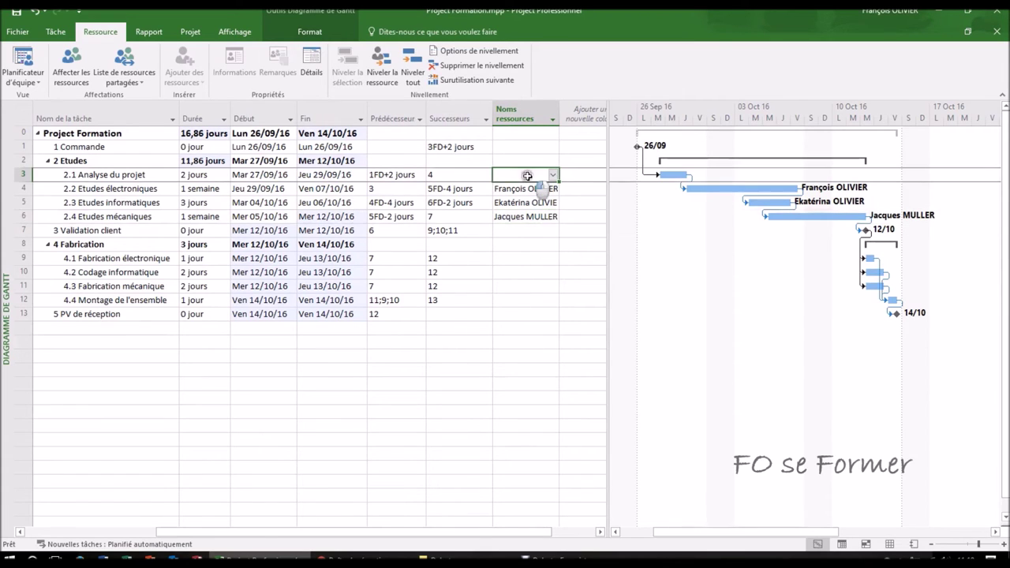
click(553, 174)
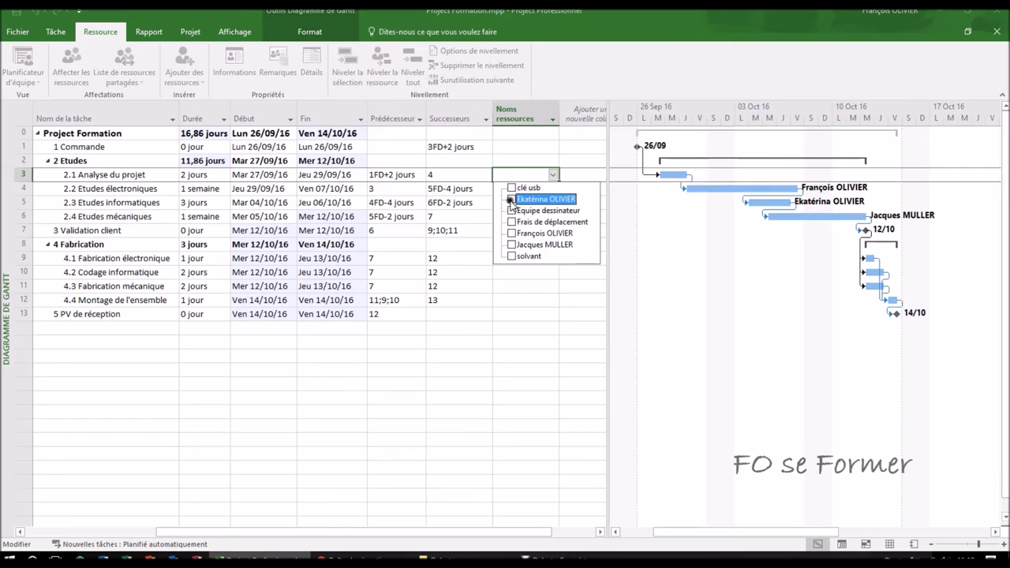
click(512, 233)
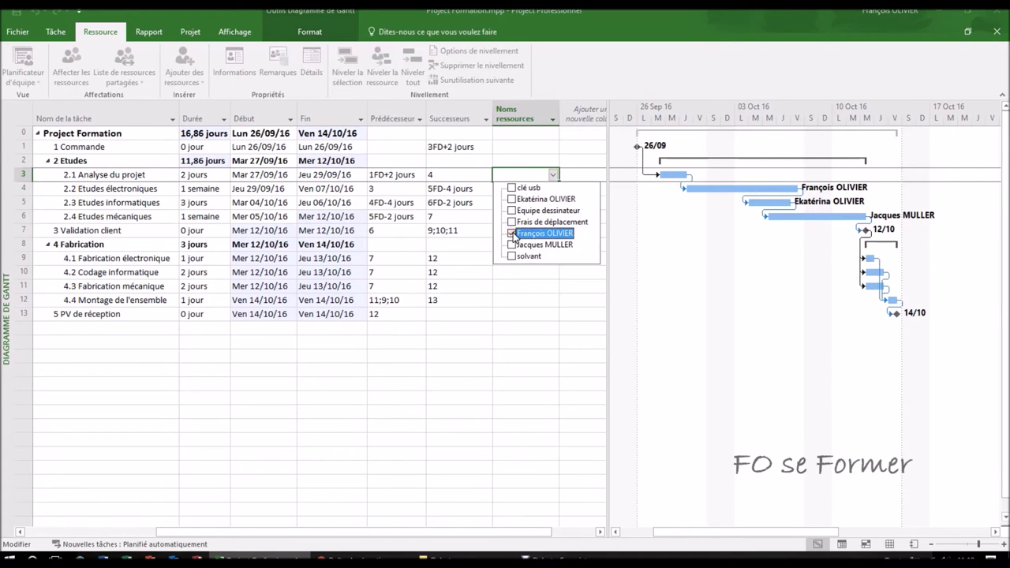
key(Return)
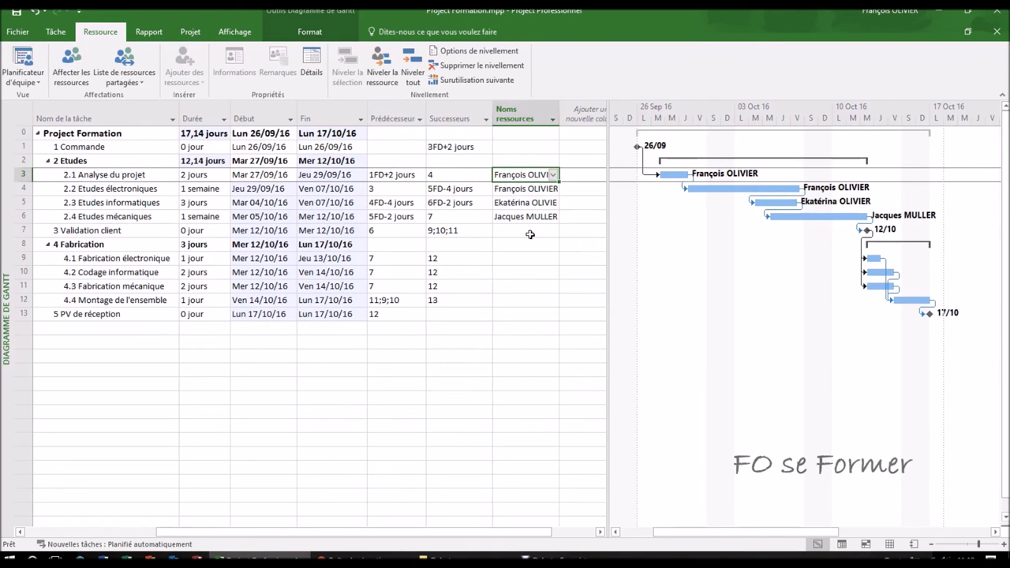
Add the Informaticien and Mécanicien resources to task 2.1 Analyse du projet alongside the Electronicien
click(555, 174)
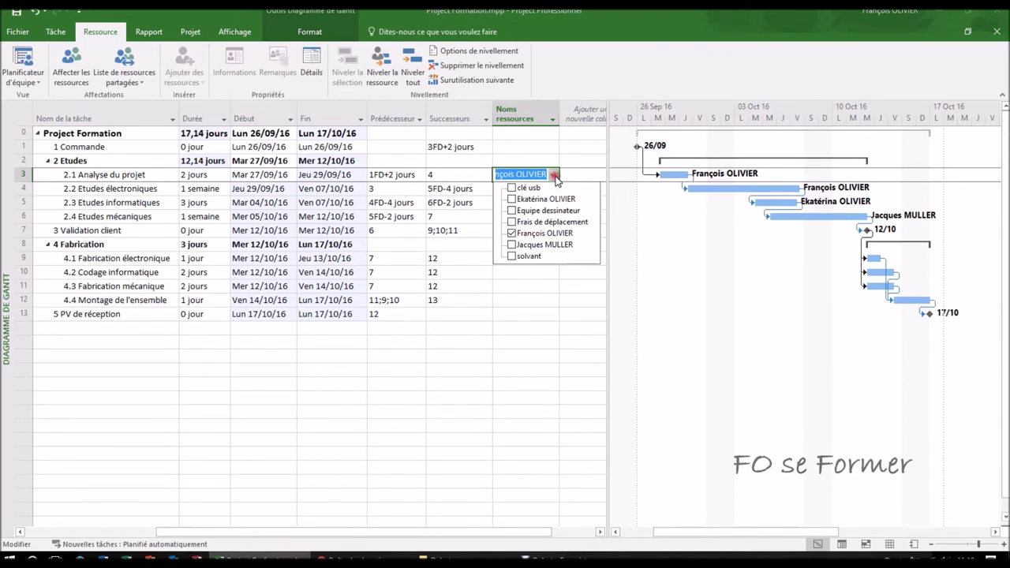
click(512, 199)
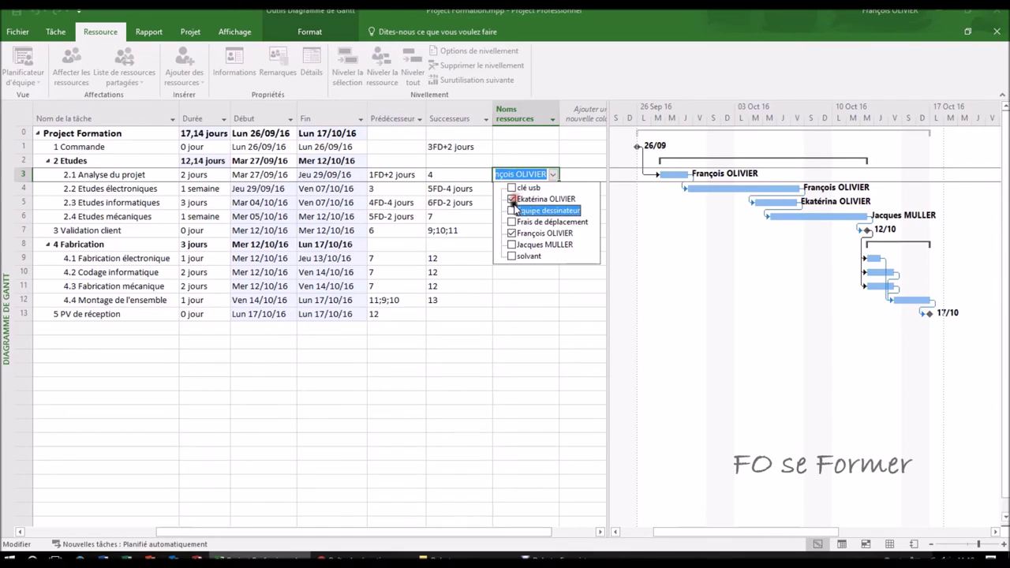
click(512, 245)
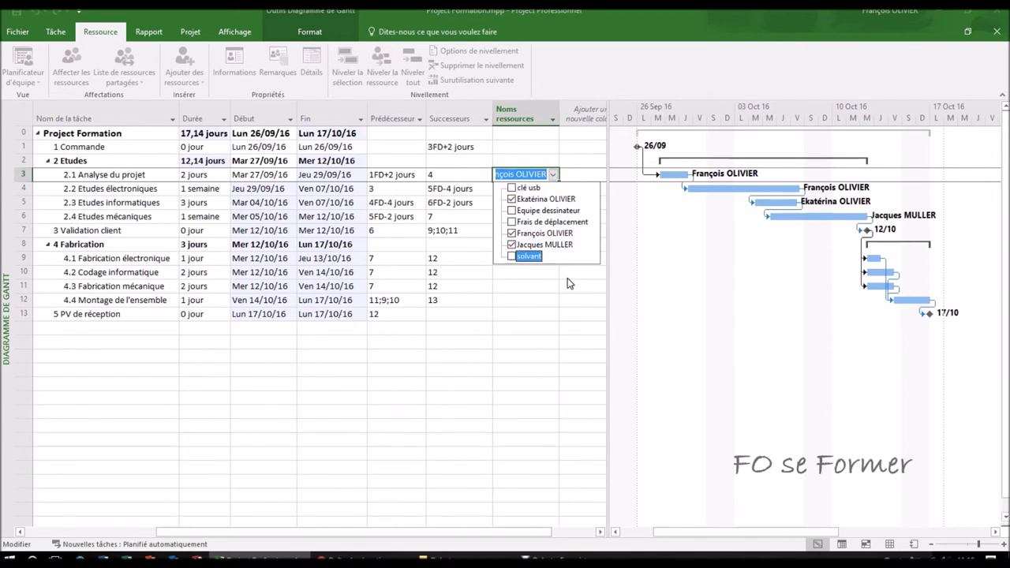
key(Return)
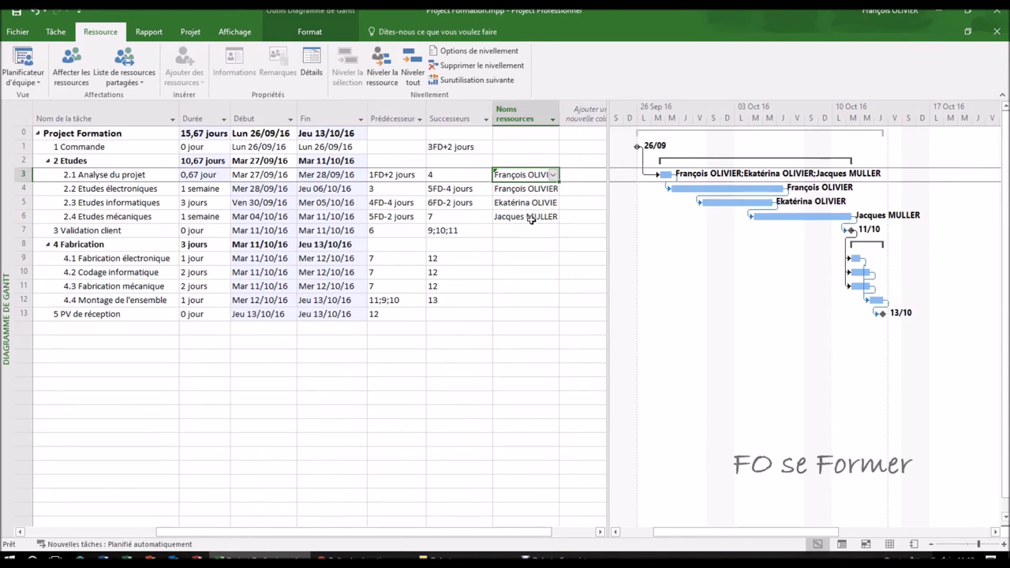
For the resources added to task 2.1, keep the option to reduce the duration while keeping the same amount of work
mouse_move(497, 175)
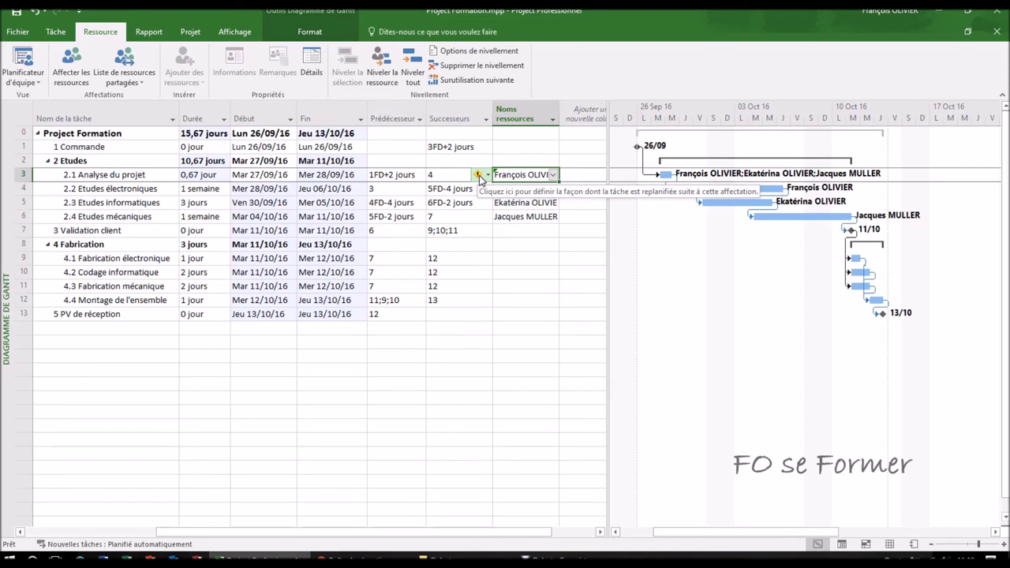
click(483, 176)
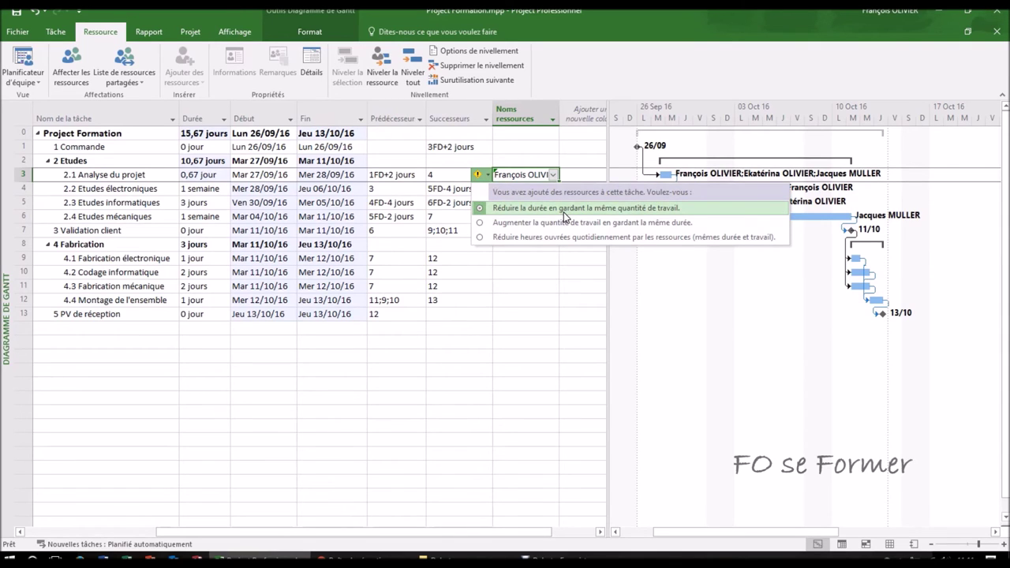
click(616, 224)
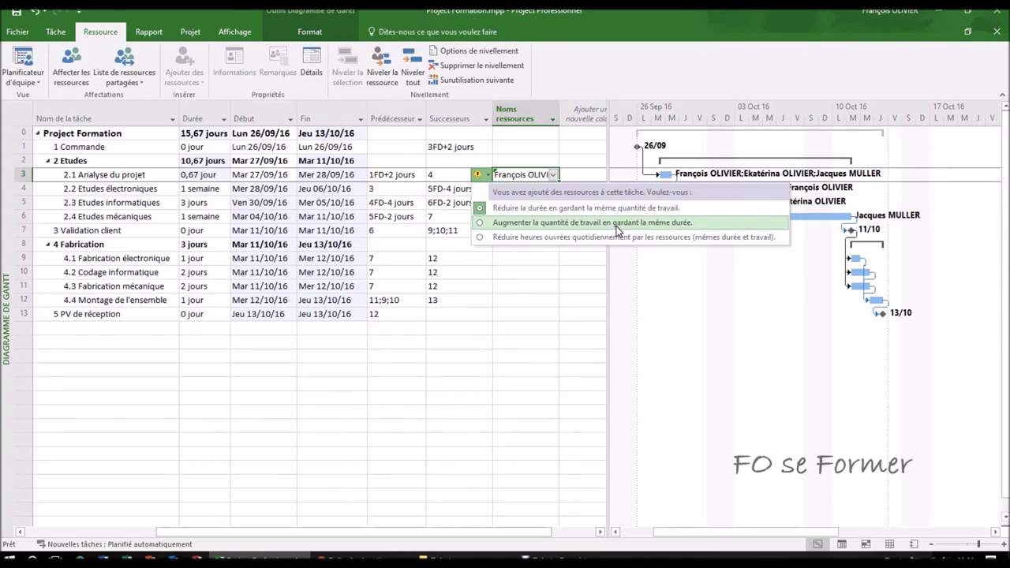
click(613, 239)
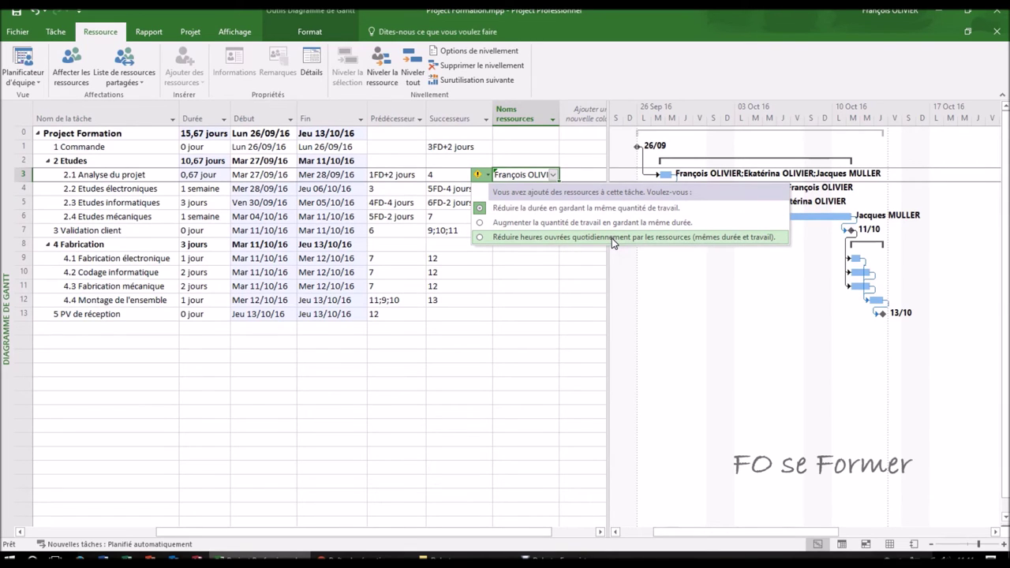
click(610, 209)
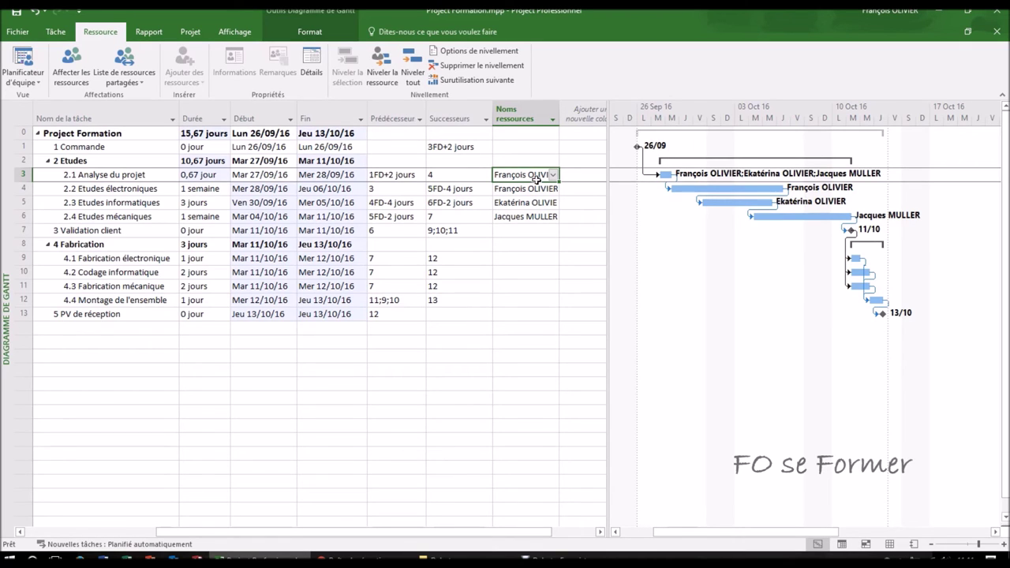
Assign the Electronicien resource to task 4.1 Fabrication électronique
click(523, 258)
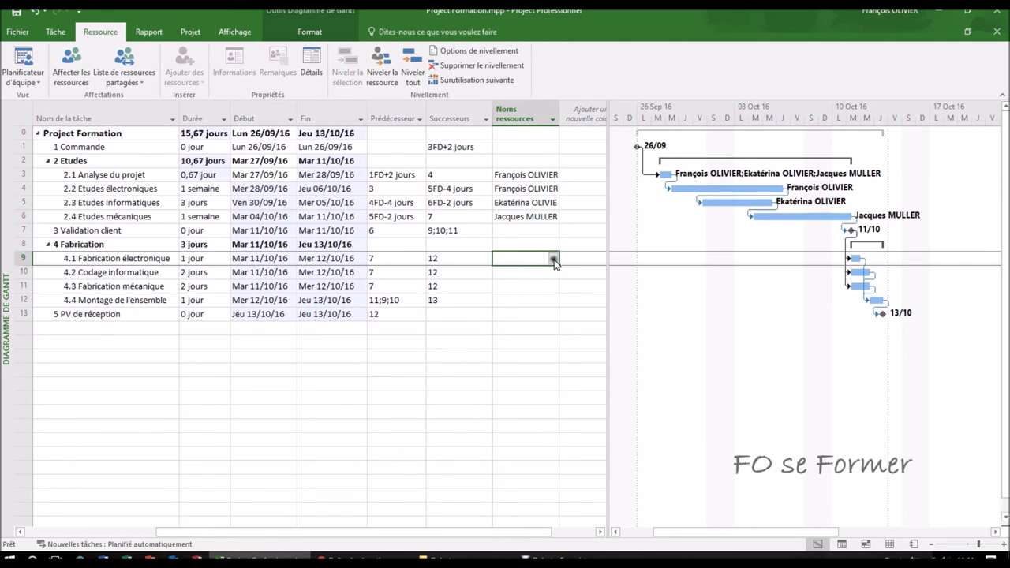
click(554, 260)
click(512, 317)
key(Return)
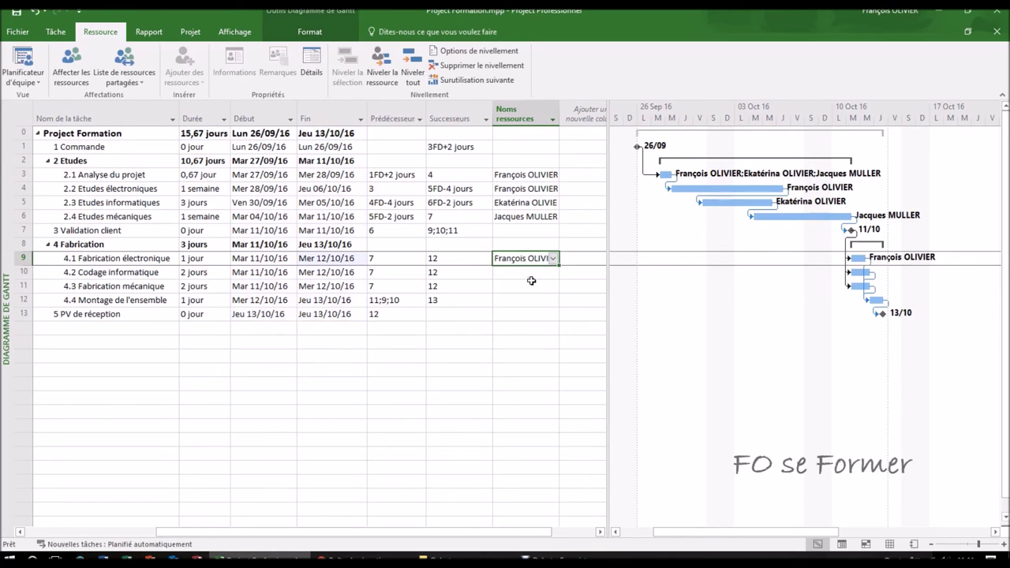
Assign the Informaticien resource to task 4.2 Codage informatique
click(533, 273)
click(552, 273)
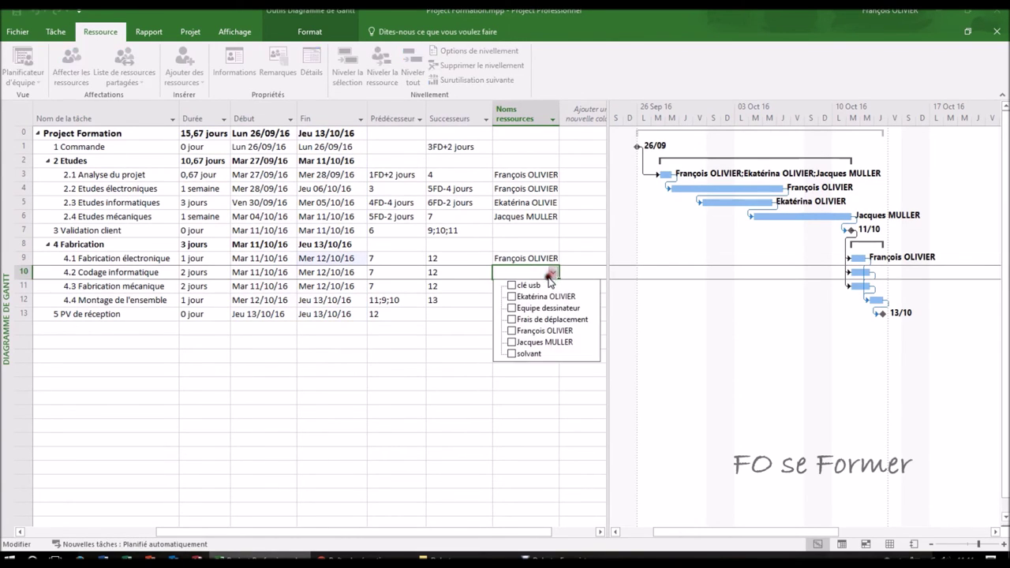
click(513, 296)
key(Return)
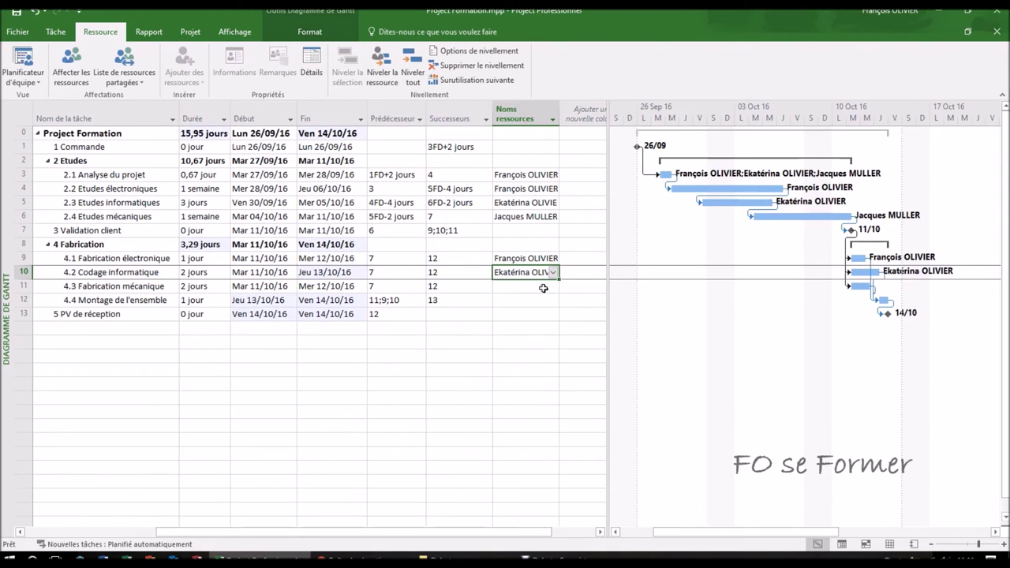
Assign the Mécanicien resource to task 4.3 Fabrication mécanique
click(542, 288)
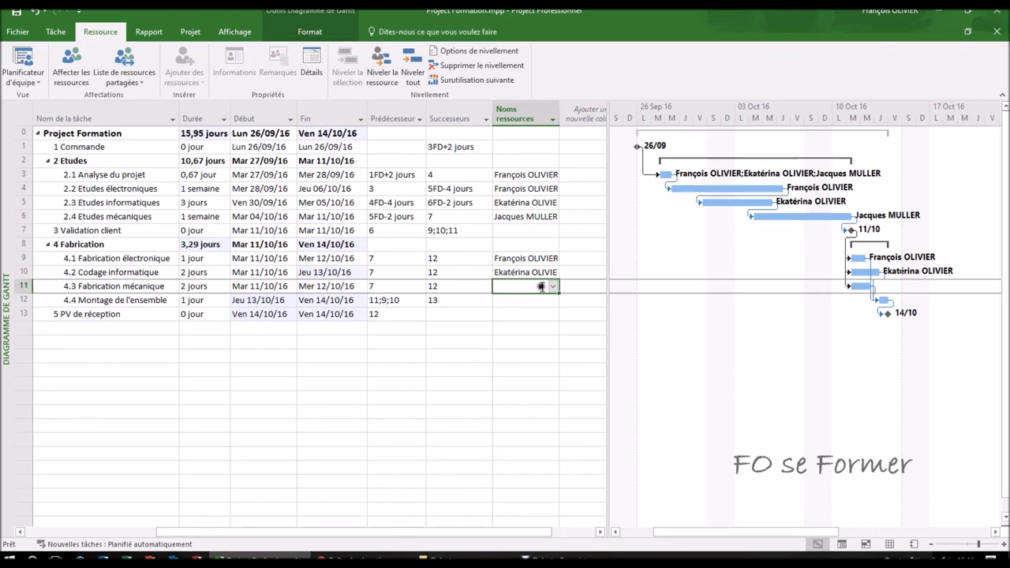
click(555, 288)
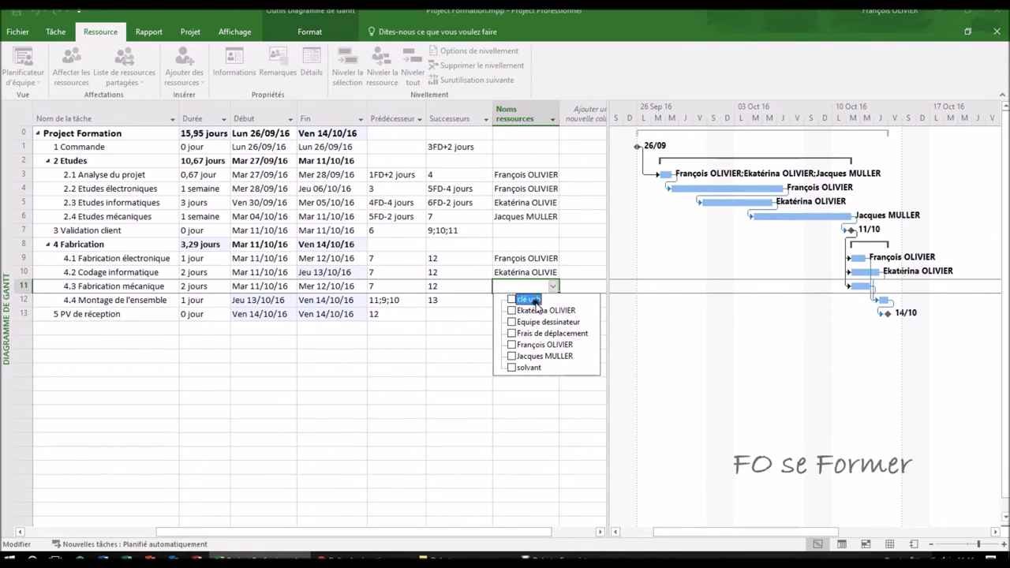
click(511, 356)
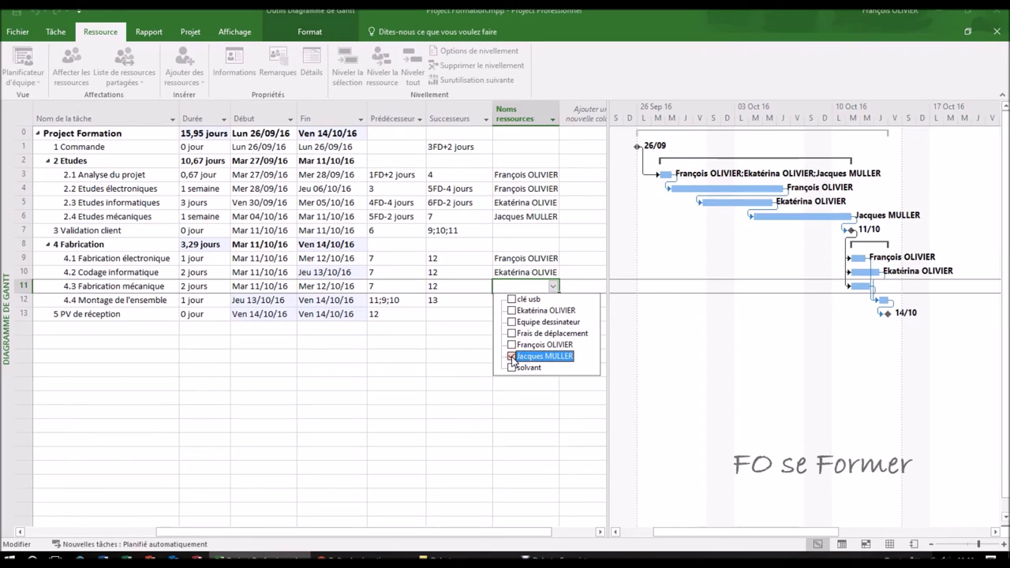
key(Return)
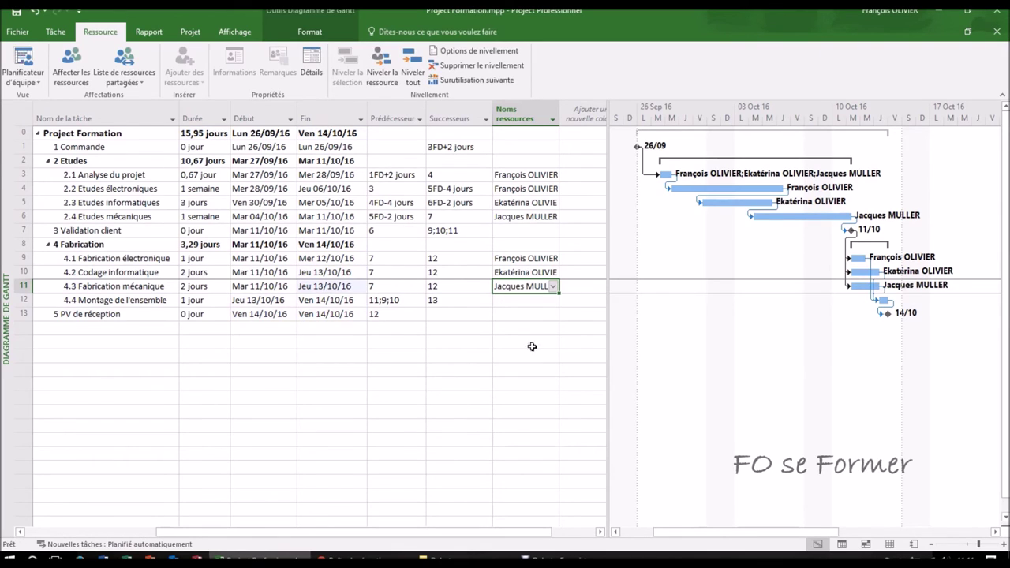
Assign the Informaticien, Electronicien and Mécanicien resources together to task 4.4 Montage de l'ensemble
click(534, 303)
click(553, 300)
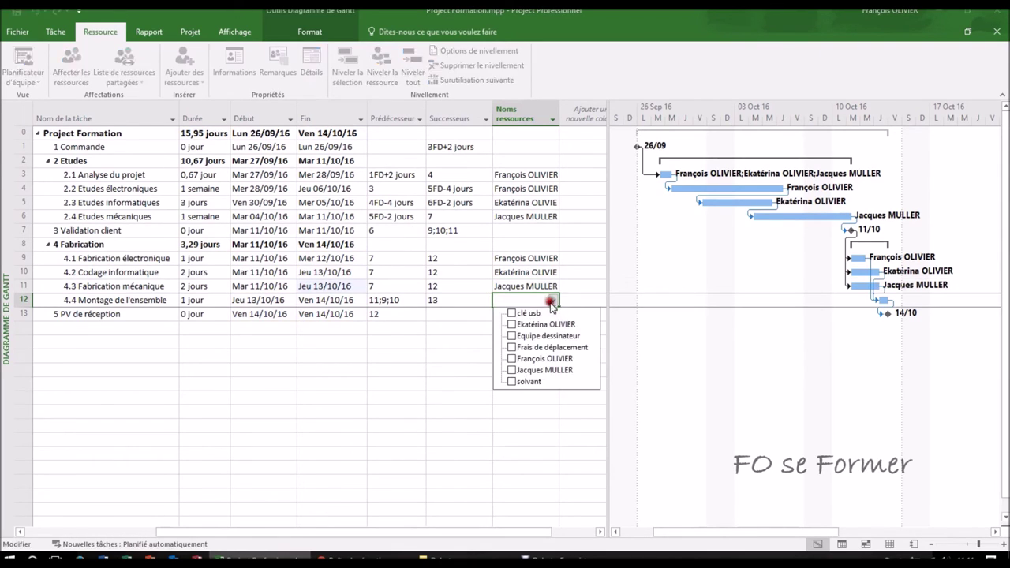
click(513, 325)
click(512, 358)
click(511, 370)
key(Return)
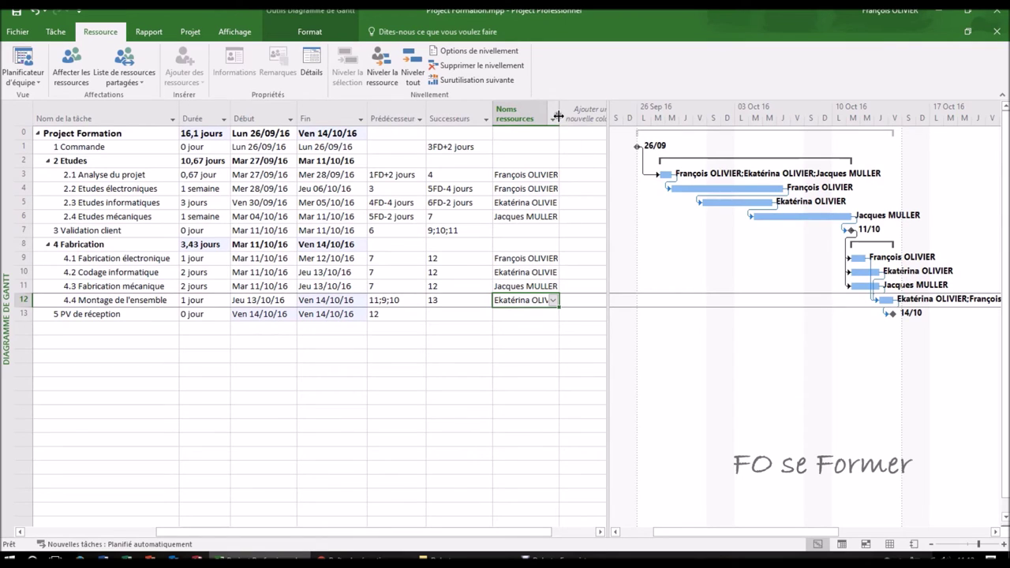
Widen the Noms ressources column to fit the full list of resources assigned to a task
drag(559, 114, 605, 126)
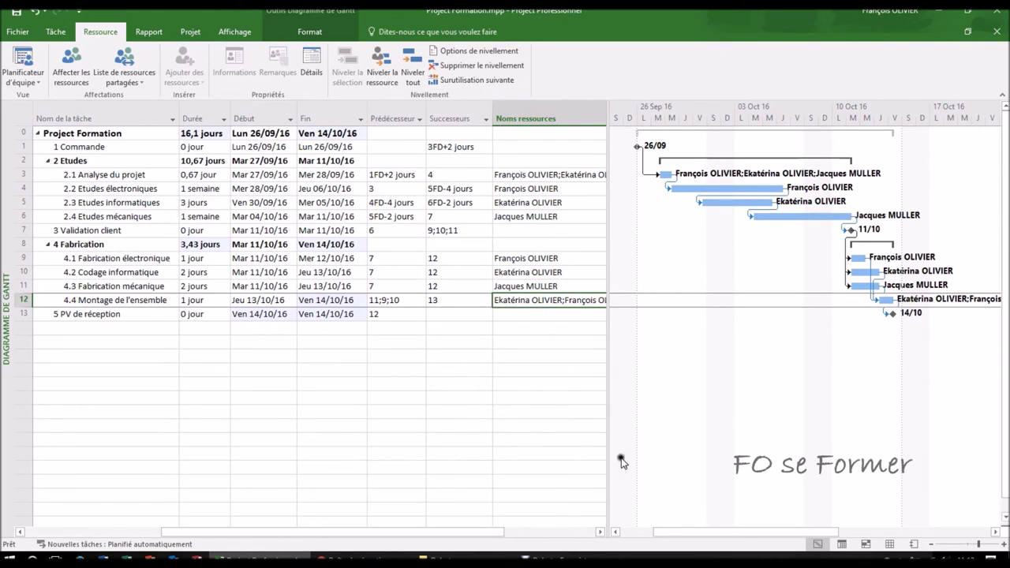
click(499, 534)
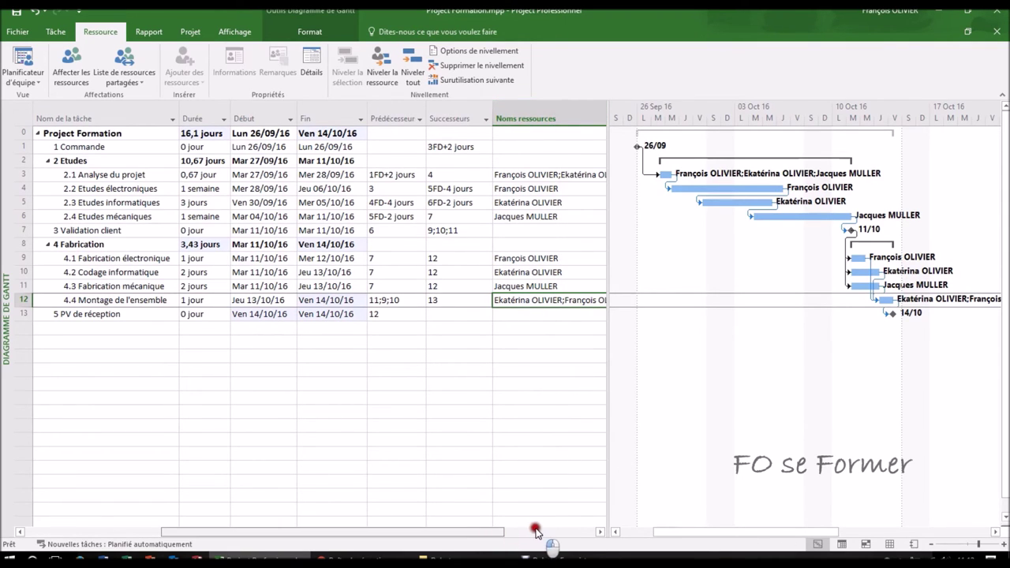
click(599, 533)
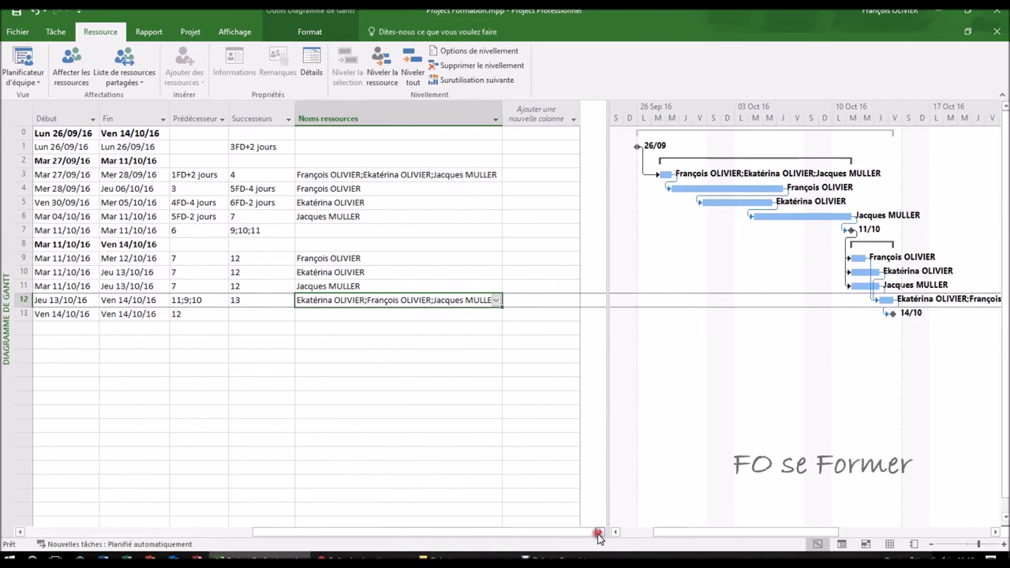
click(540, 535)
drag(541, 535, 419, 536)
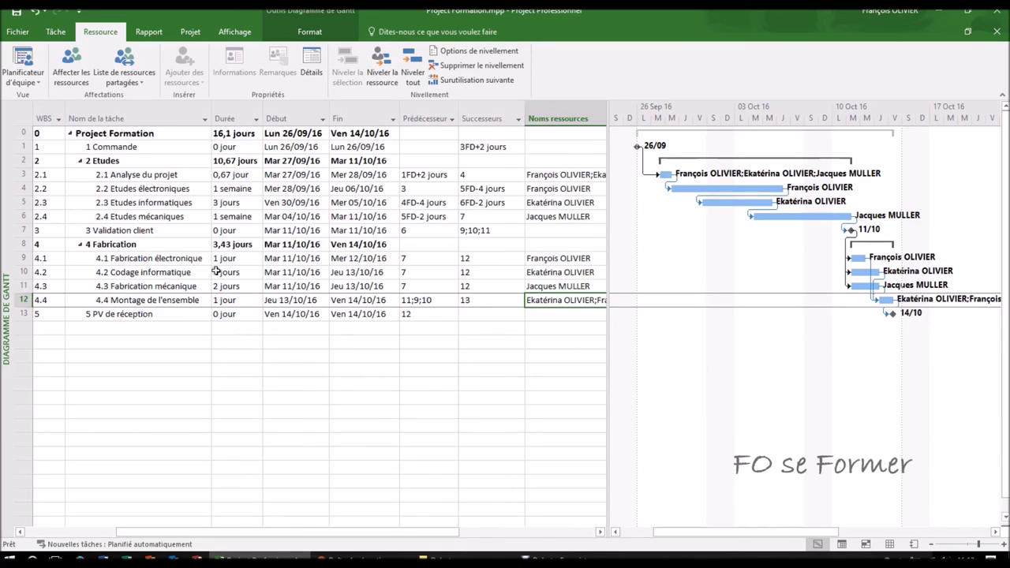
Assign the clé usb material resource to task 2.3 Etudes informatiques through the Affecter les ressources dialog
click(548, 204)
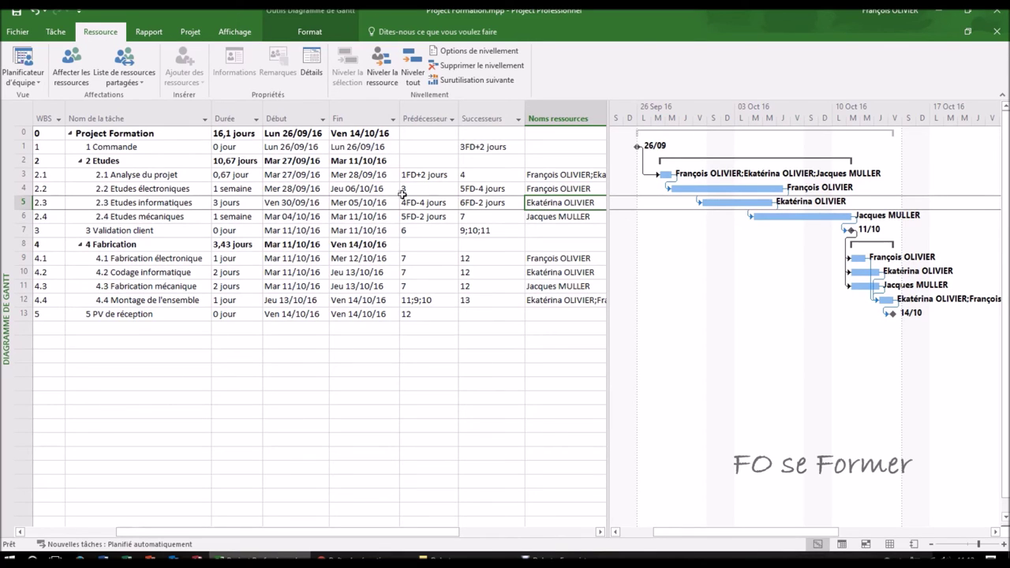
click(72, 67)
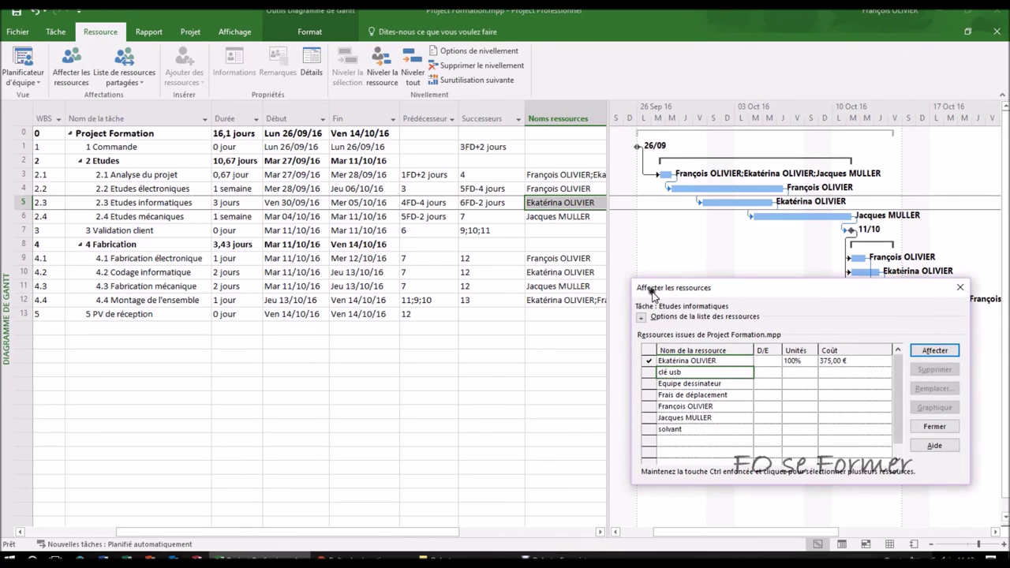
drag(669, 291, 425, 287)
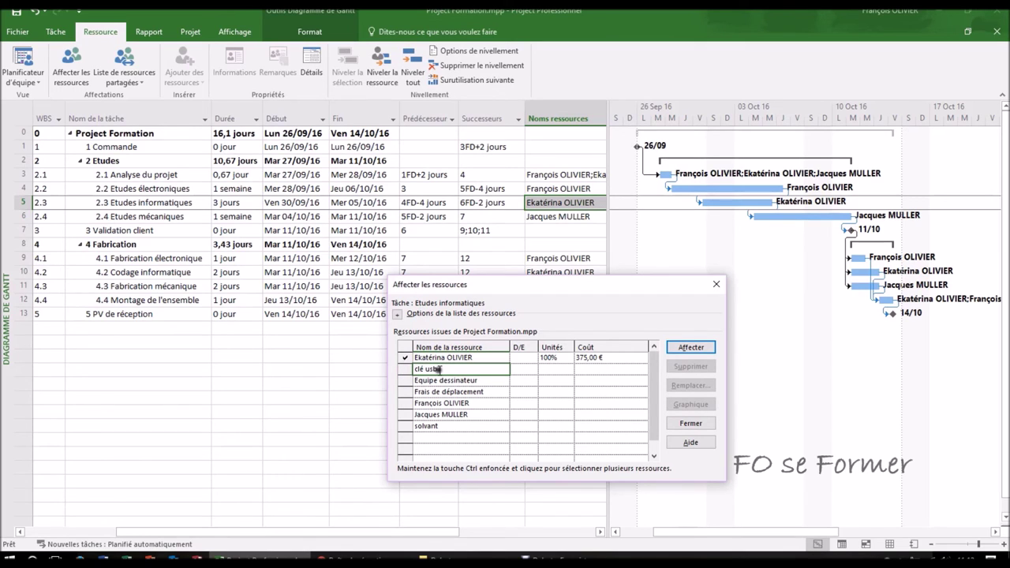
click(680, 351)
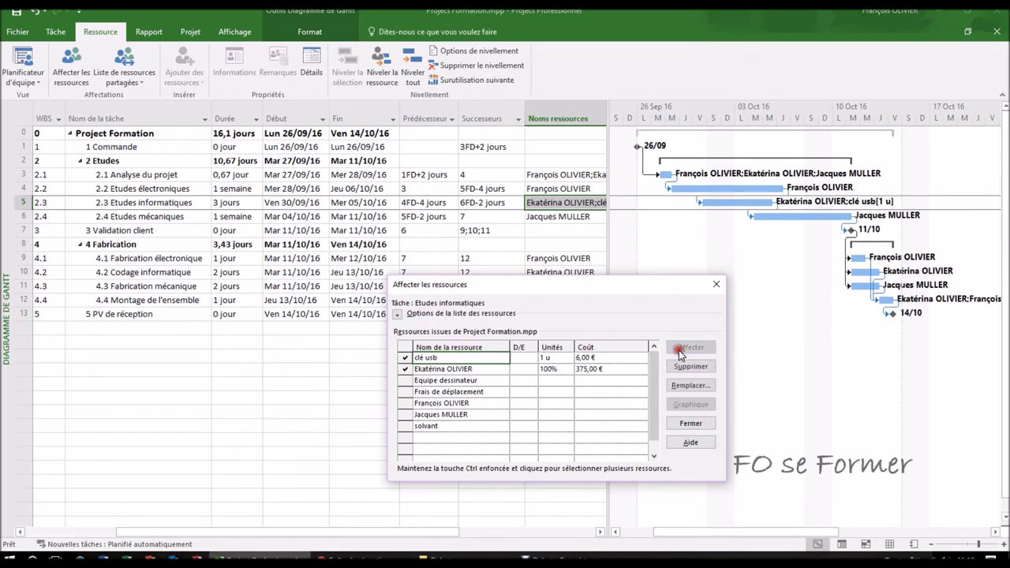
Set the clé usb quantity on task 2.3 Etudes informatiques to 5 units and close the resource assignment dialog
click(551, 358)
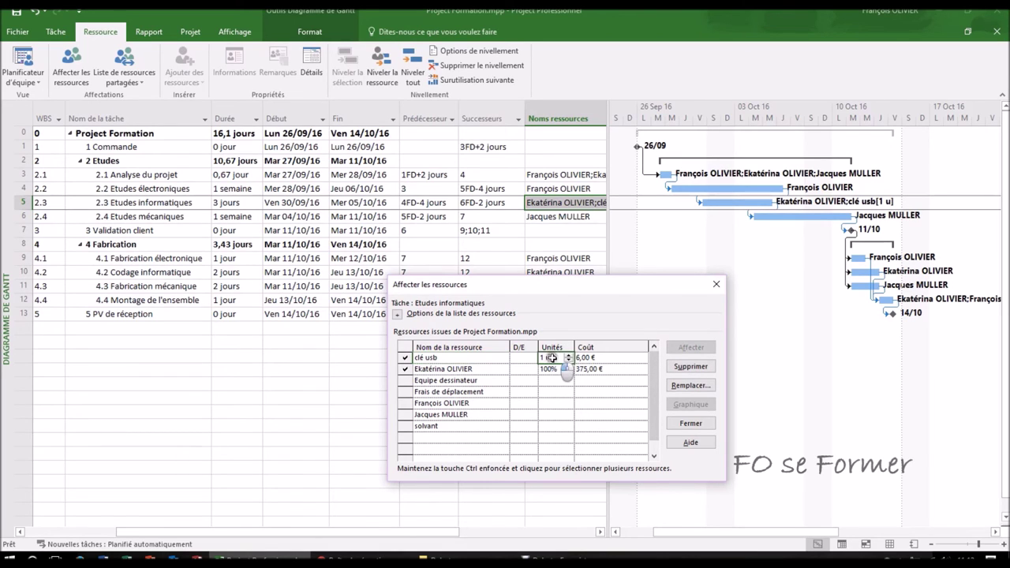
click(569, 356)
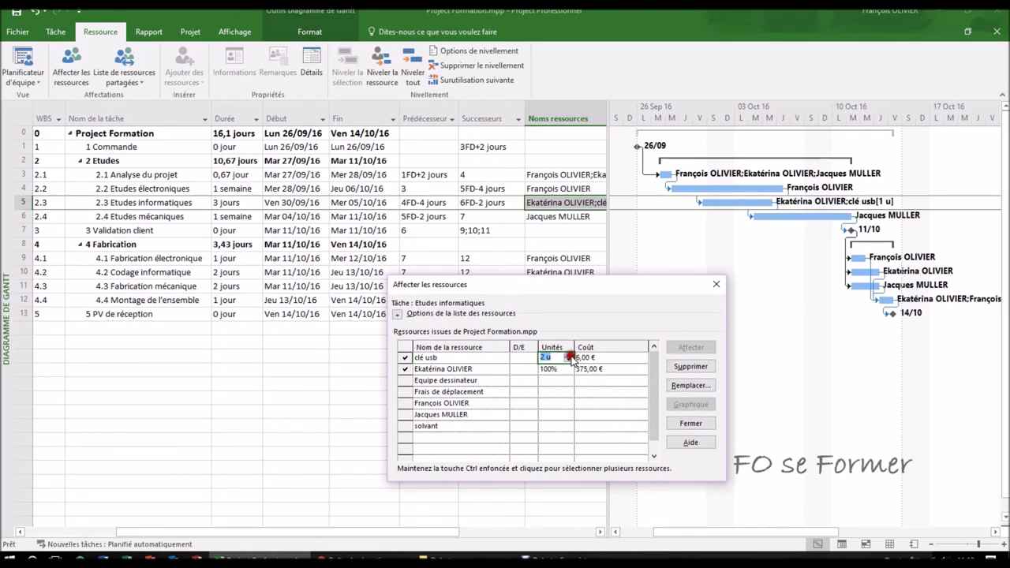
click(541, 357)
double_click(543, 357)
text(3)
click(553, 378)
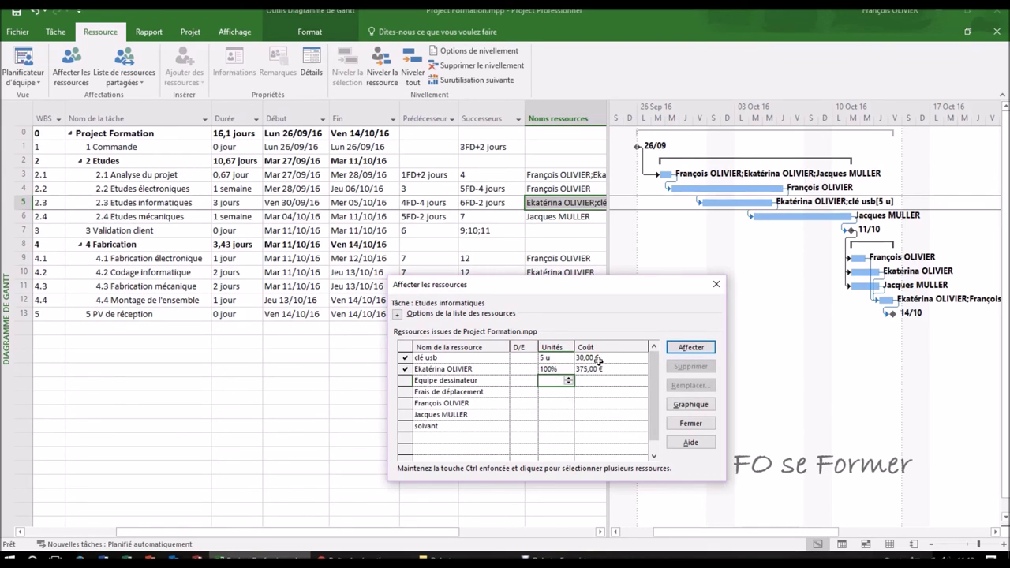
click(690, 423)
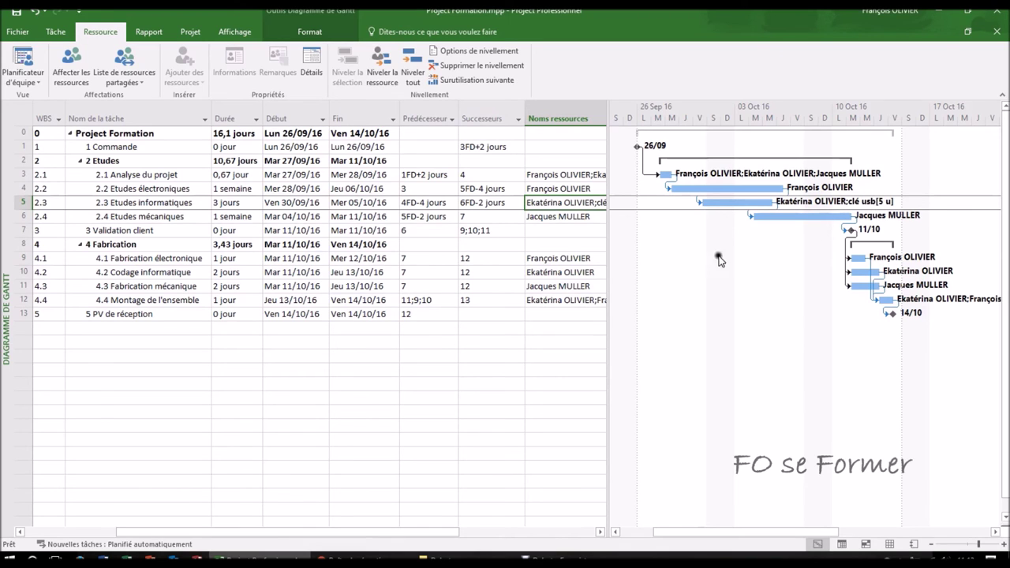
Assign the solvant material resource to task 4.3 Fabrication mécanique through the Affecter les ressources dialog
click(199, 259)
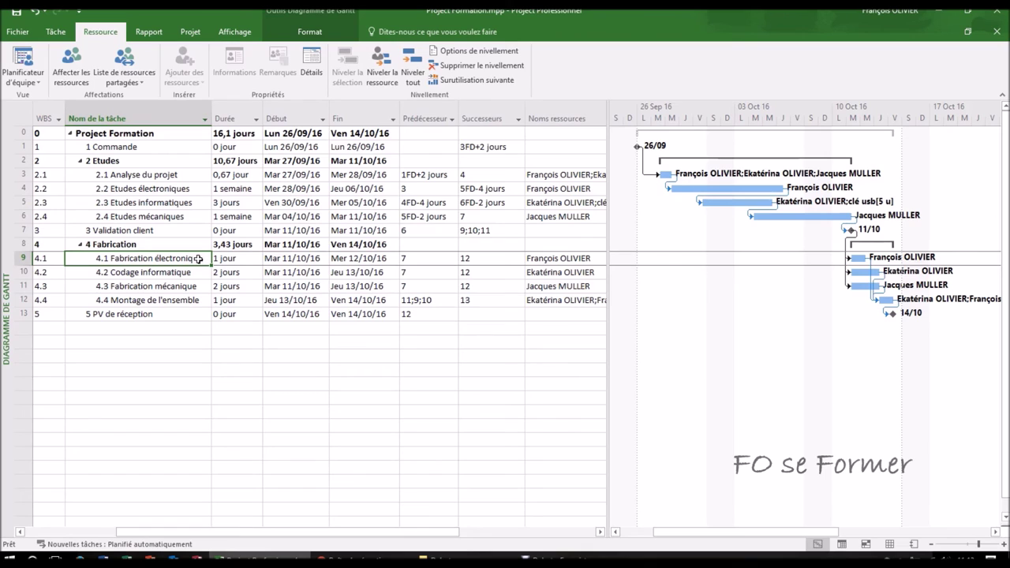
click(185, 287)
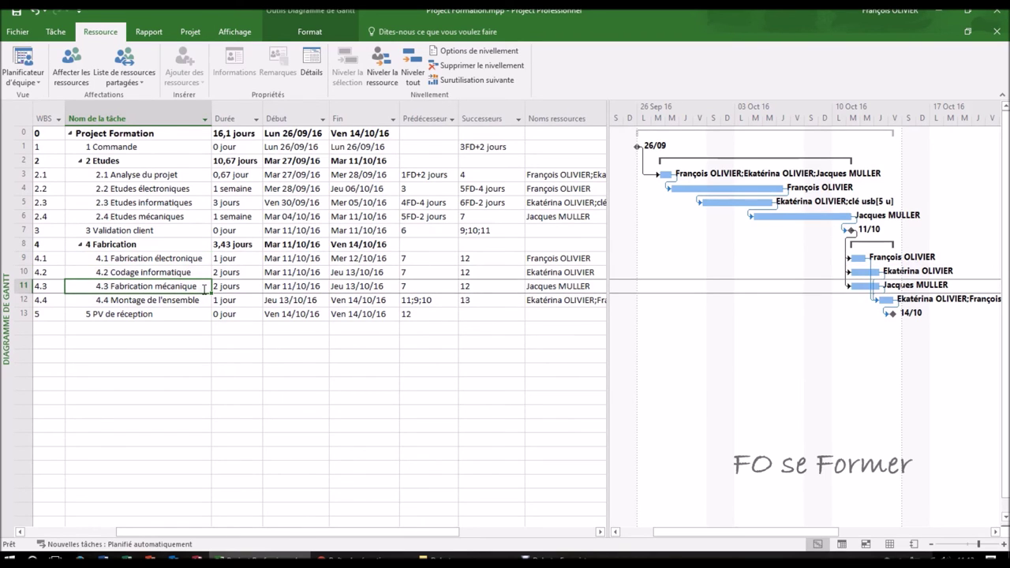
click(75, 85)
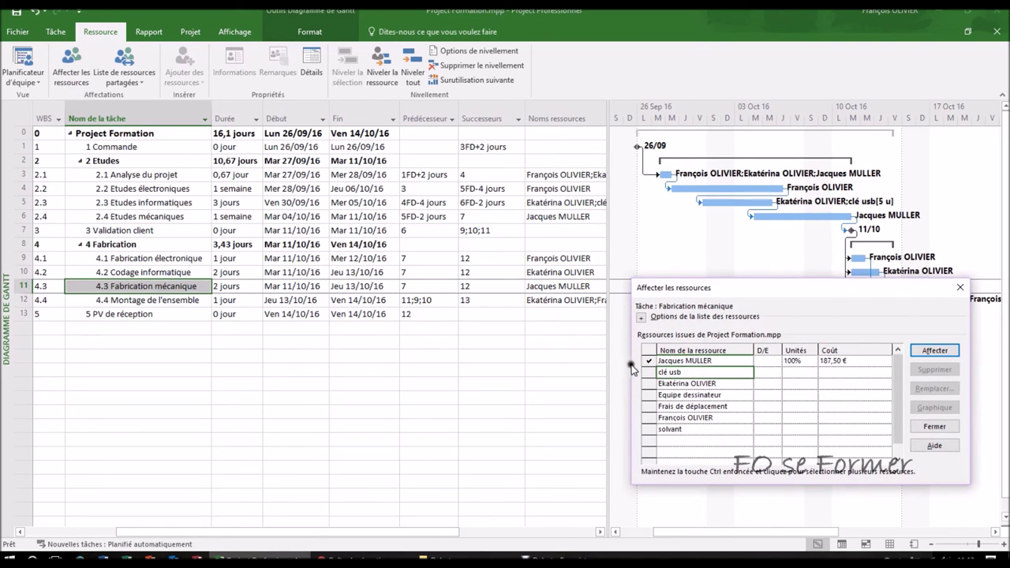
click(650, 427)
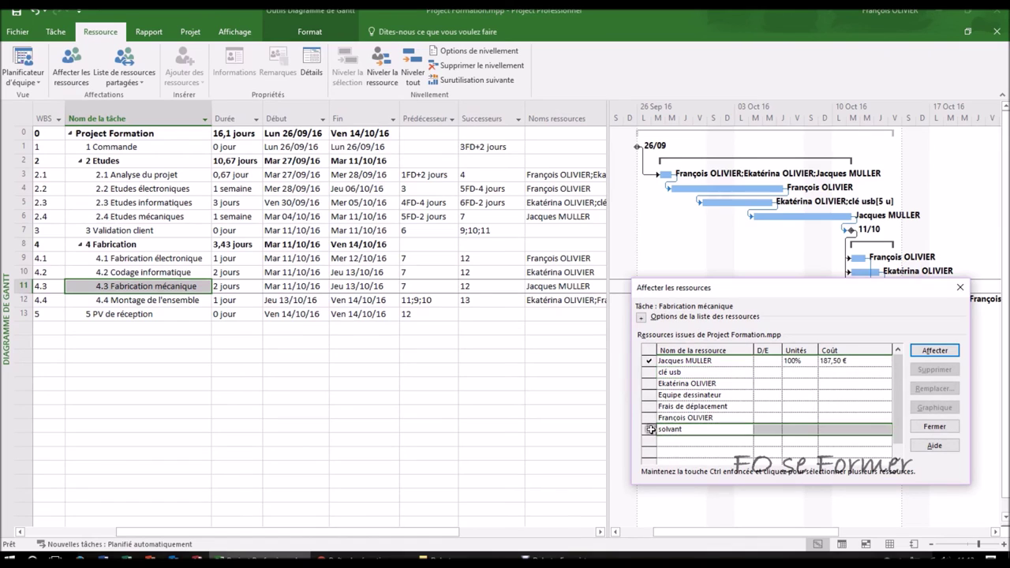
click(934, 351)
Set the solvant quantity on task 4.3 Fabrication mécanique to 5 L and close the resource assignment dialog
click(787, 373)
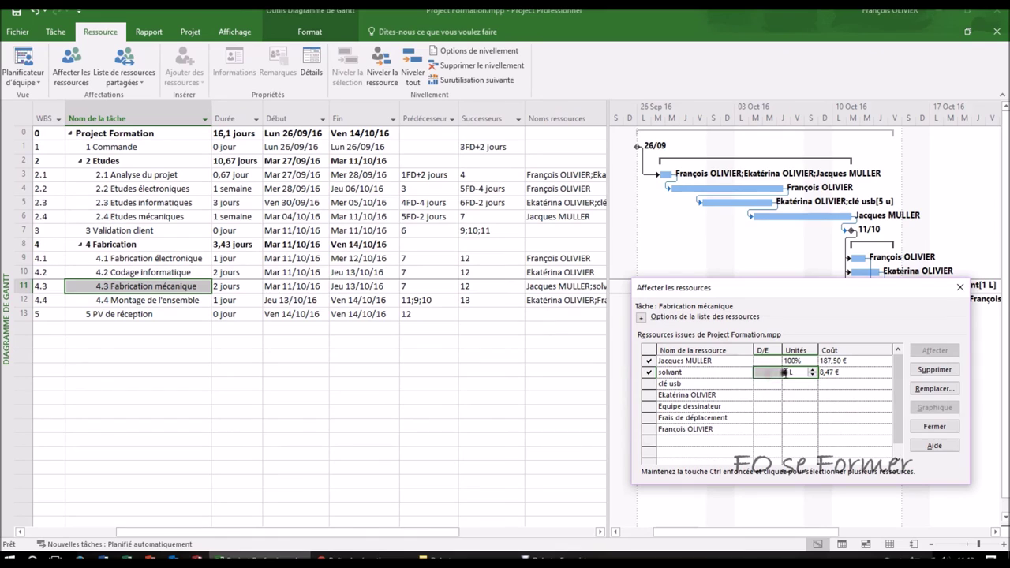
drag(792, 371, 777, 372)
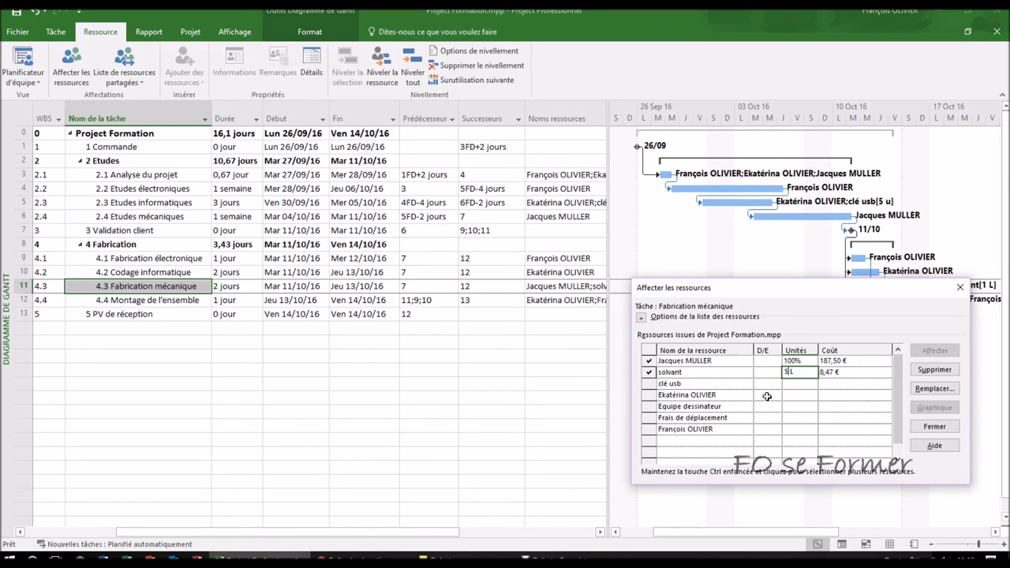
click(860, 385)
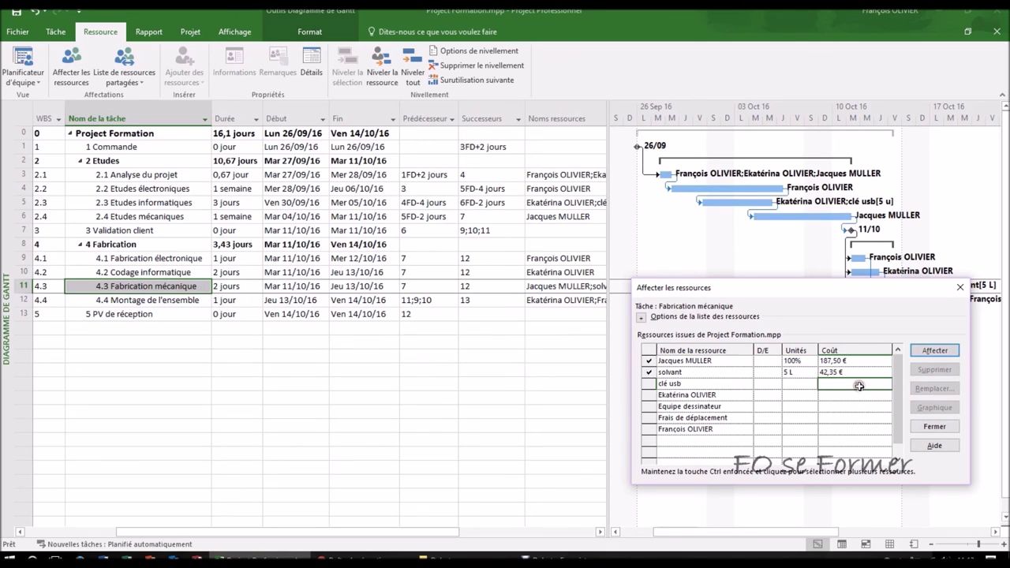
click(935, 427)
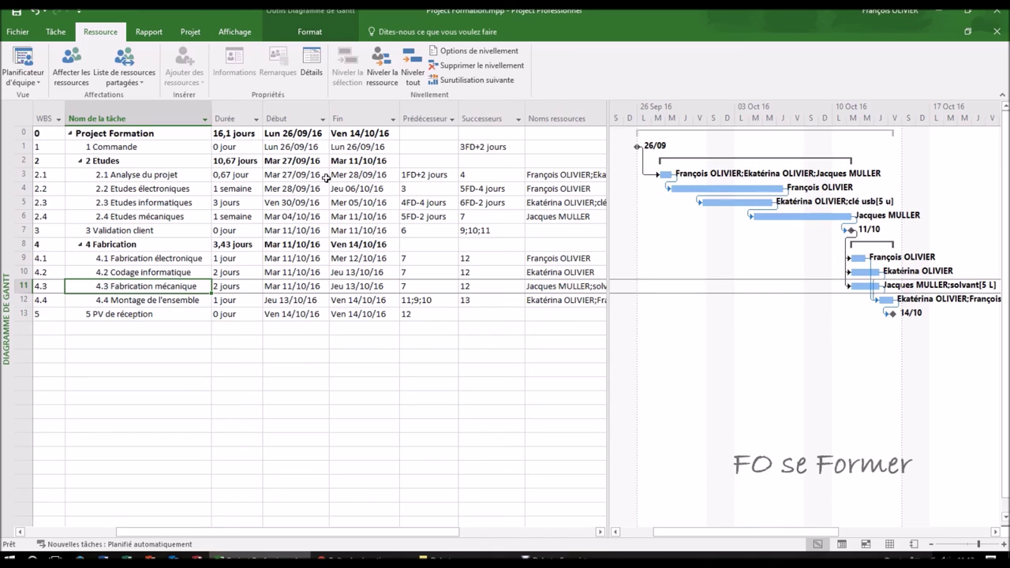
Assign the Frais de déplacement cost resource to task 2.1 Analyse du projet
click(196, 175)
click(67, 73)
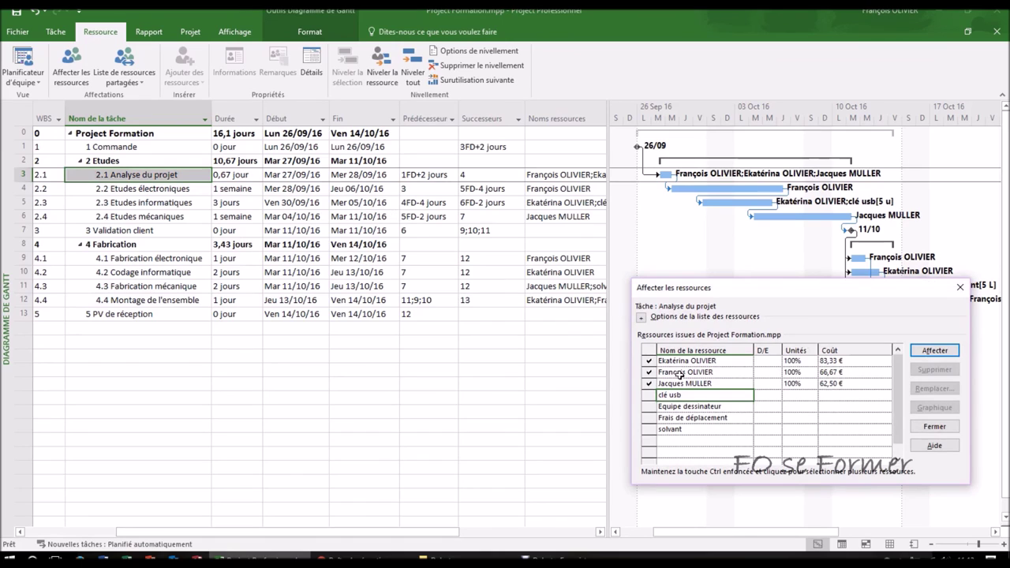
click(652, 418)
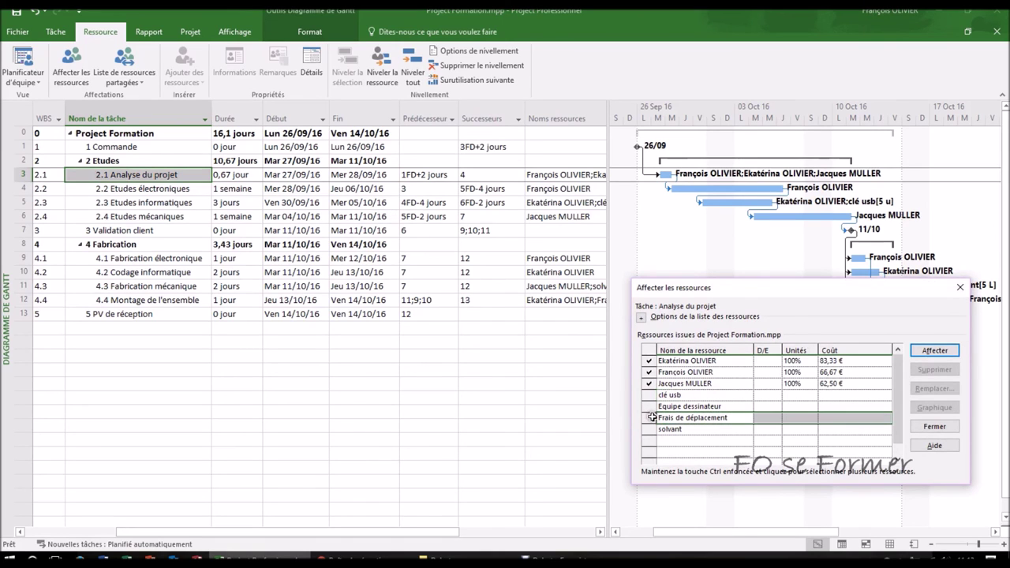
click(935, 351)
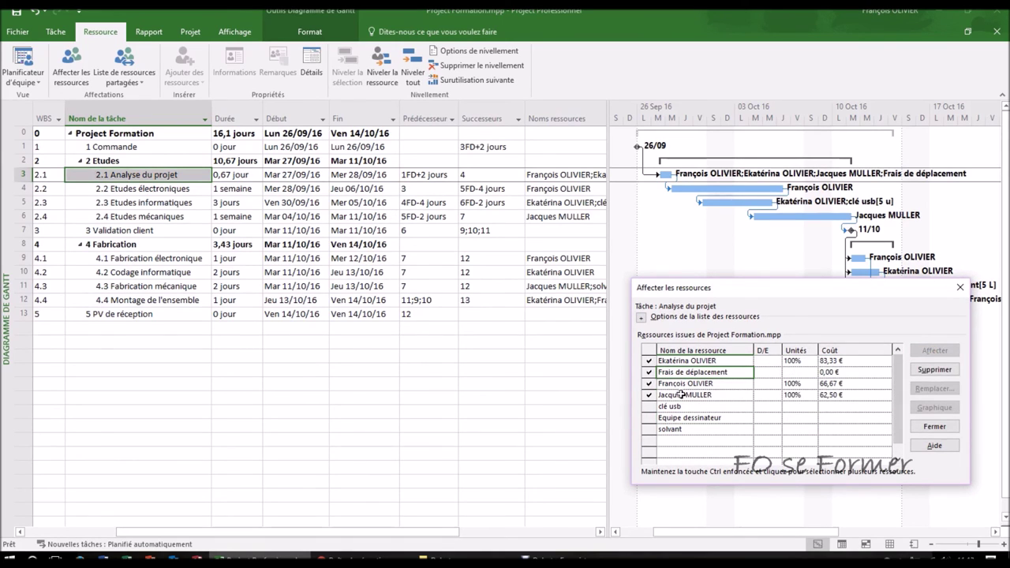
Set the Frais de déplacement cost on task 2.1 Analyse du projet to 792 € and close the resource assignment dialog
click(832, 372)
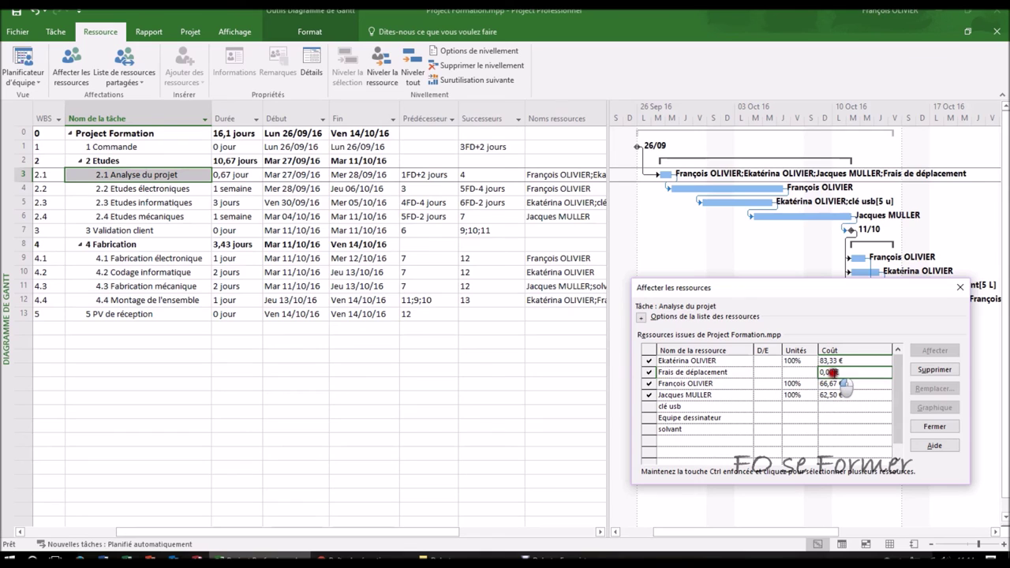
click(824, 372)
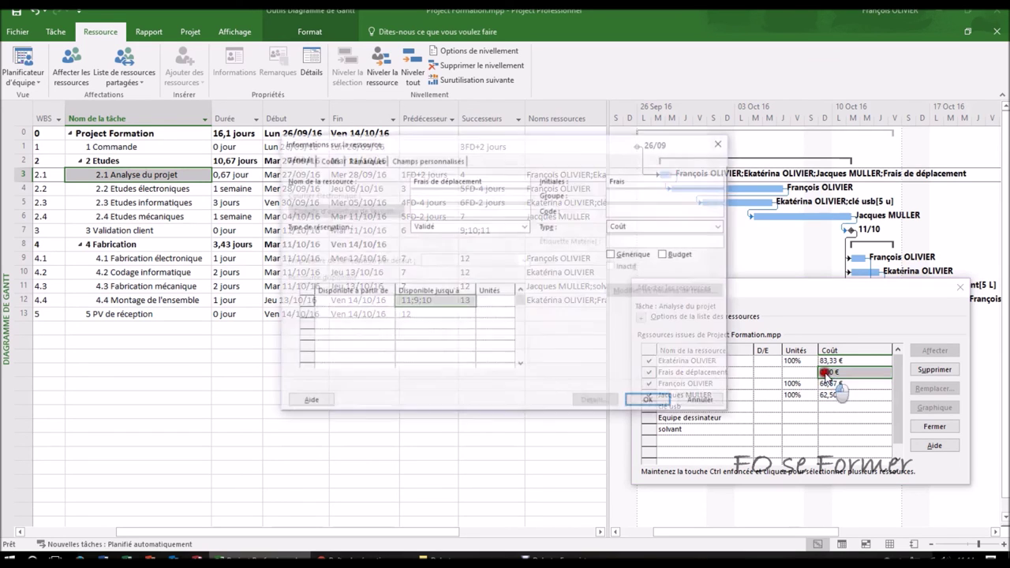
click(682, 401)
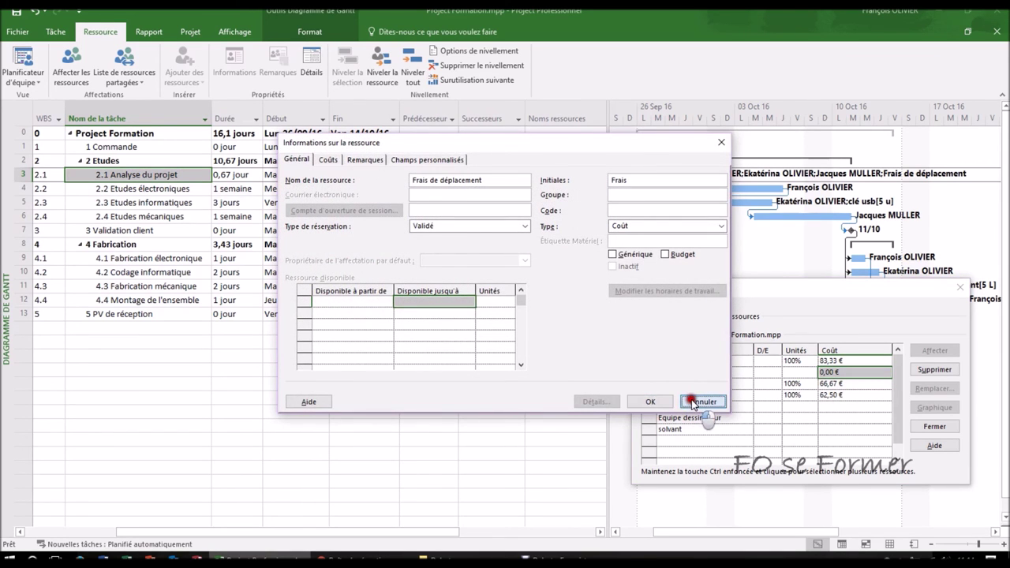
click(834, 372)
key(BackSpace)
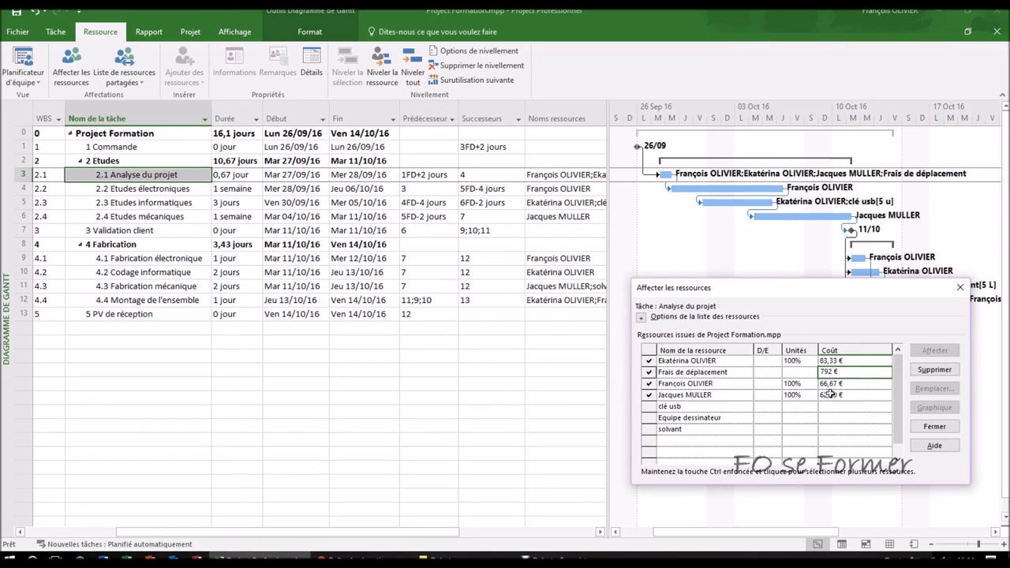
key(Return)
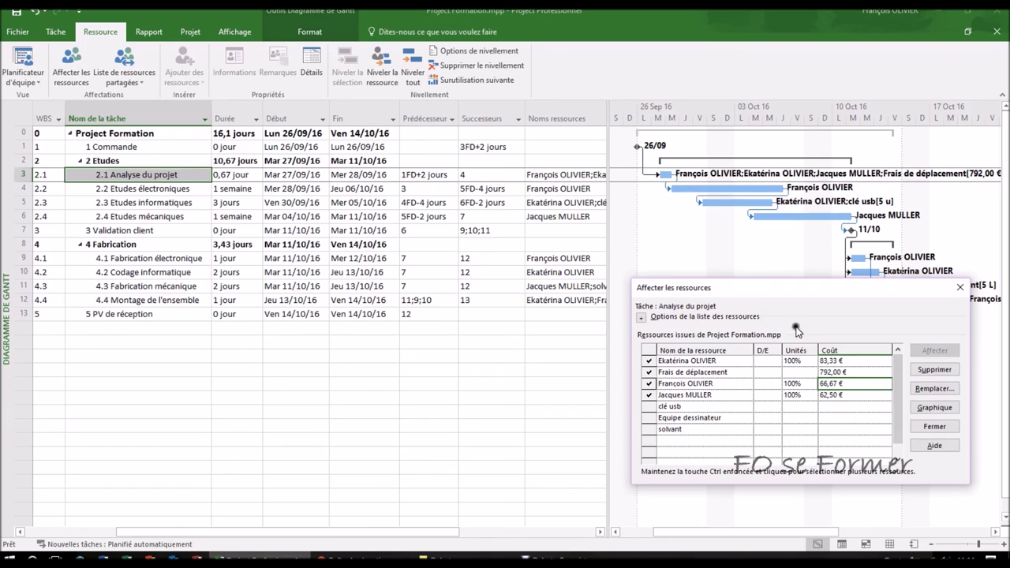
click(924, 426)
Fit the width of the Noms ressources column to its longest list of assigned resources
drag(821, 534, 849, 534)
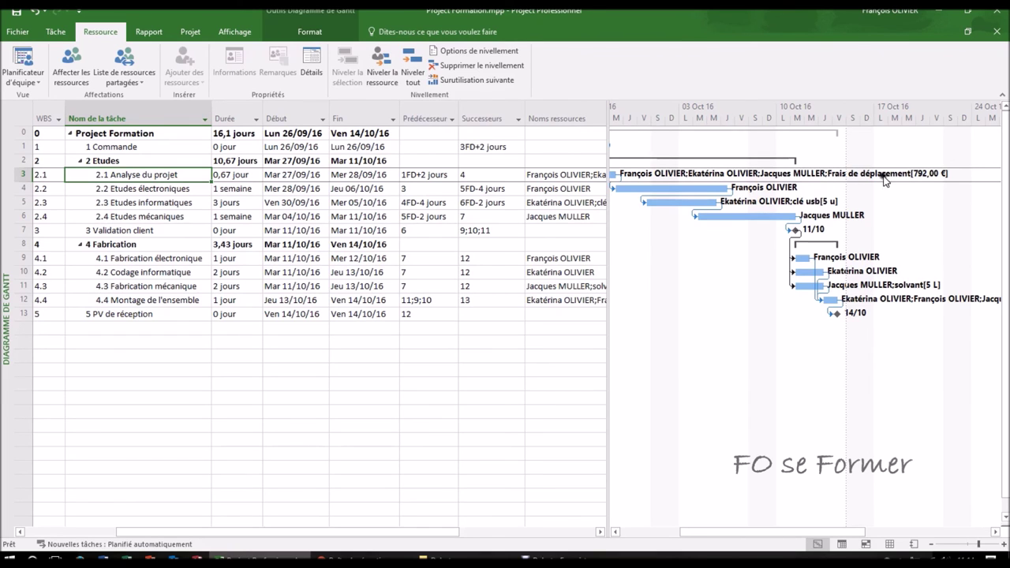
drag(600, 534, 600, 533)
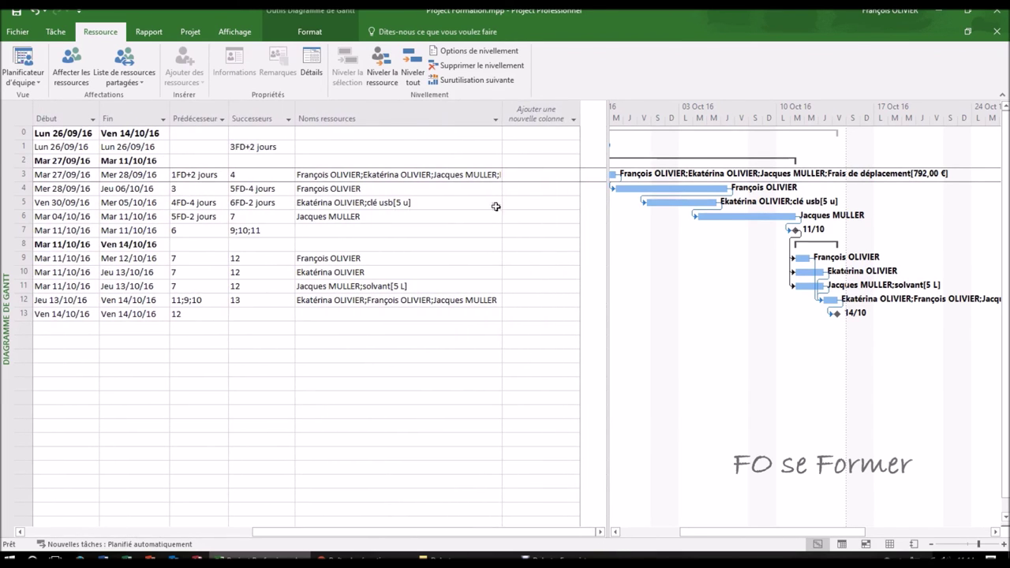
double_click(505, 110)
mouse_move(500, 532)
mouse_down()
mouse_move(586, 536)
mouse_move(356, 535)
mouse_up()
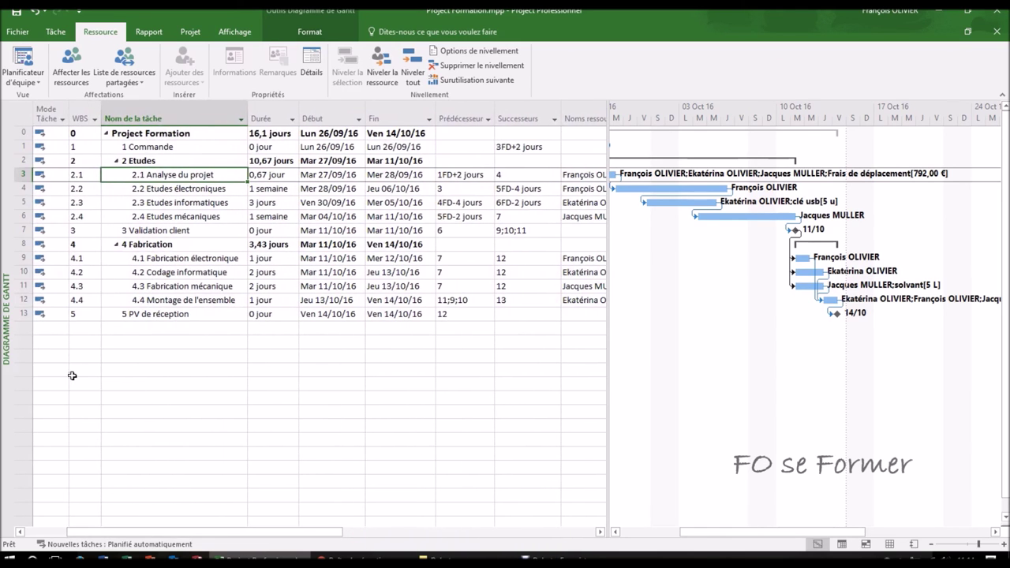
Switch to the Utilisation des ressources view, fit the Travail column to its contents and review the work per resource
right_click(5, 319)
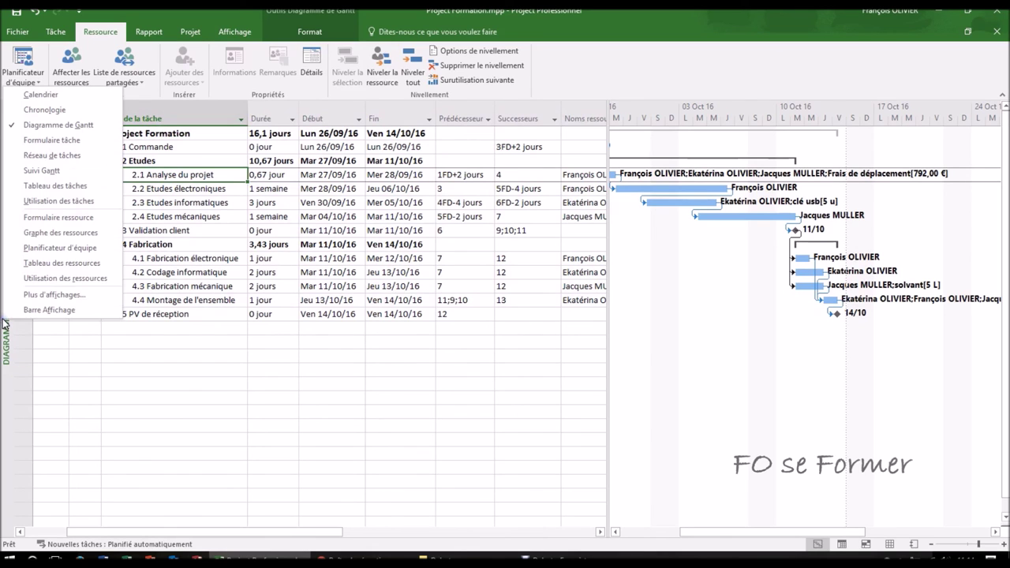
click(77, 279)
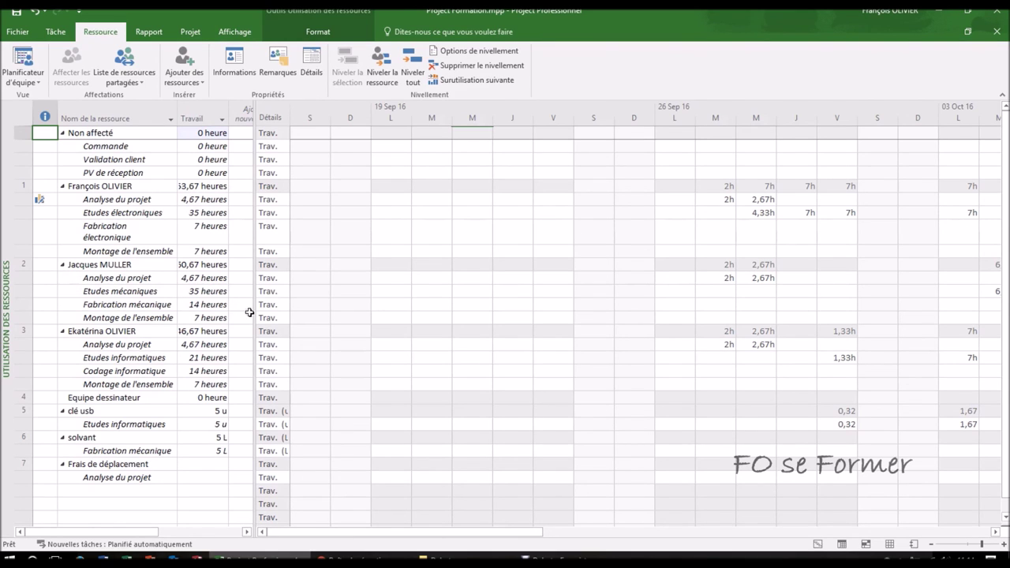
double_click(227, 109)
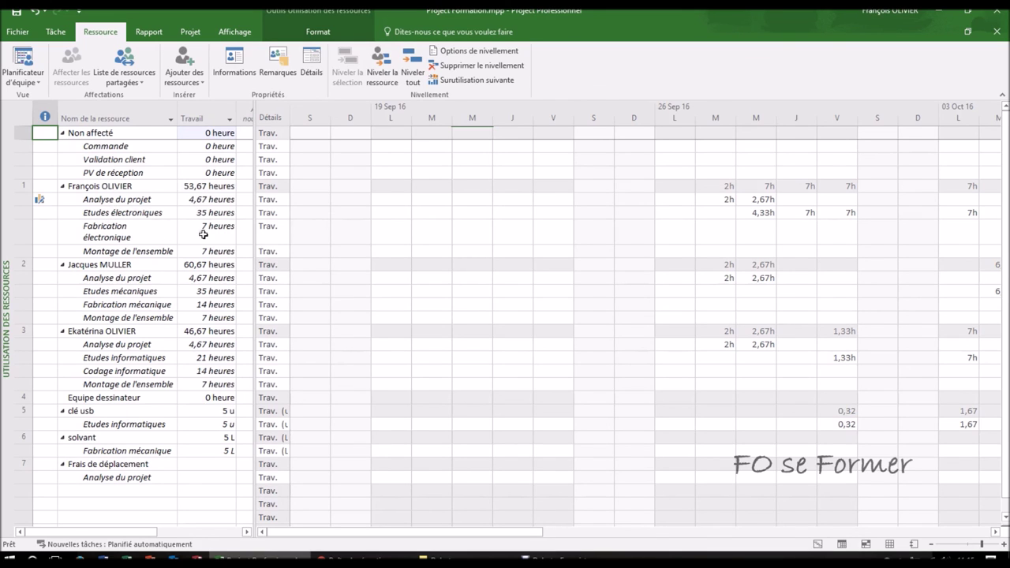
scroll(169, 284, down, 4)
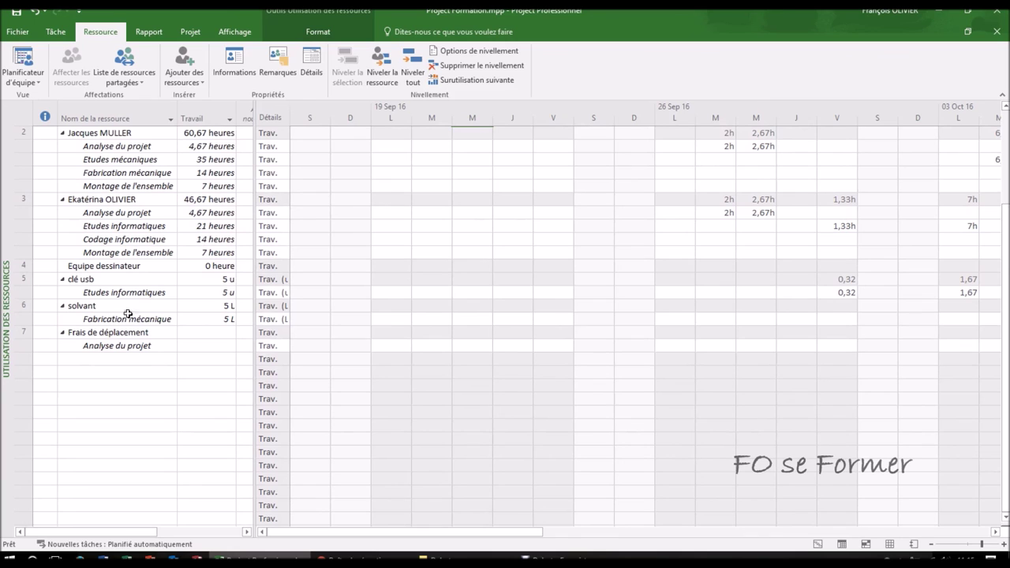
scroll(209, 306, up, 4)
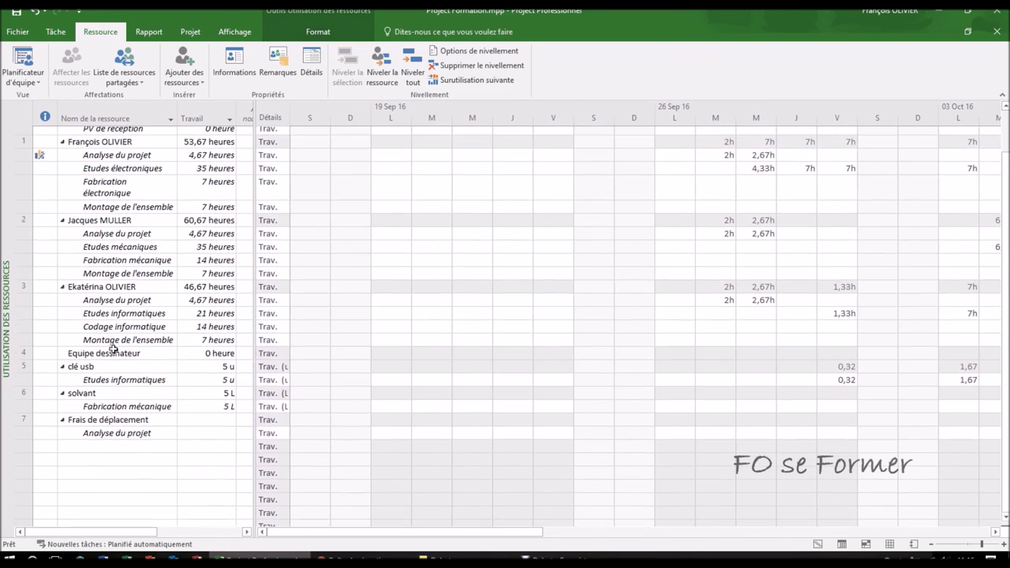
Switch to the Tableau des ressources view
right_click(3, 322)
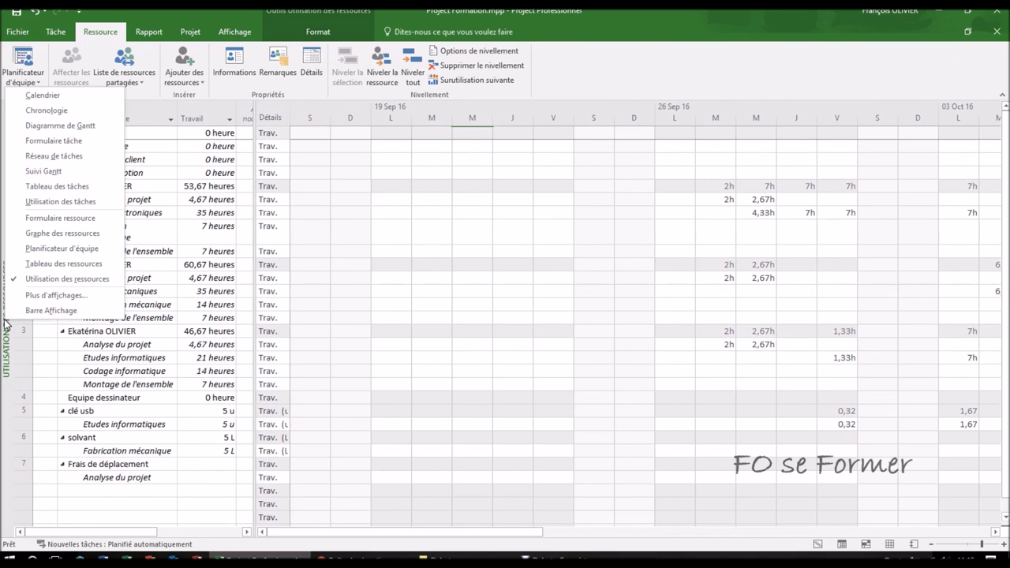
click(75, 264)
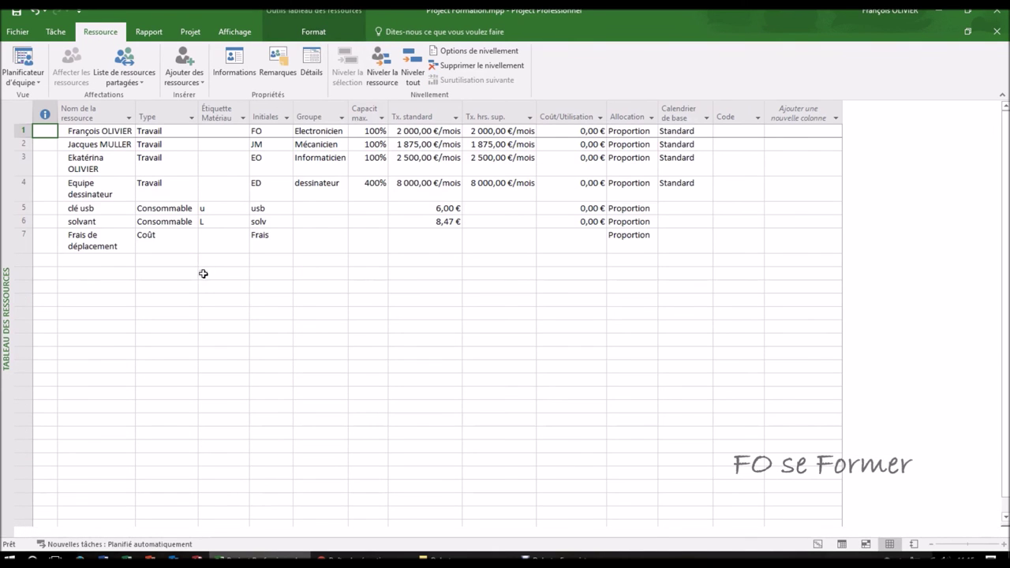